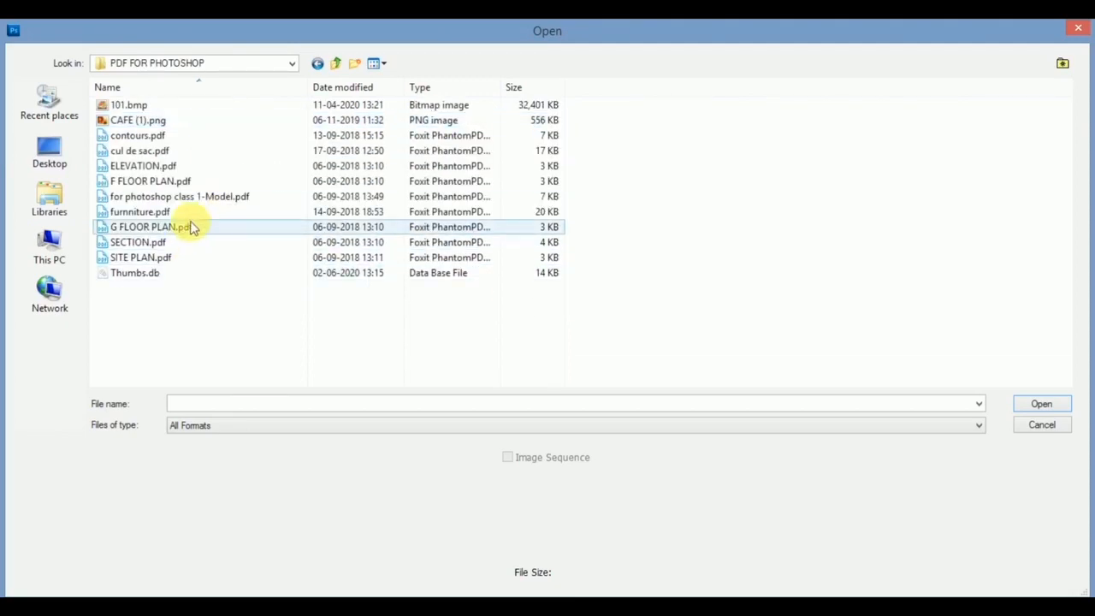
# Step: Open SITE PLAN.pdf, importing its page at 200 pixels/inch in CMYK Color mode with 16 bit depth
pyautogui.click(176, 258)
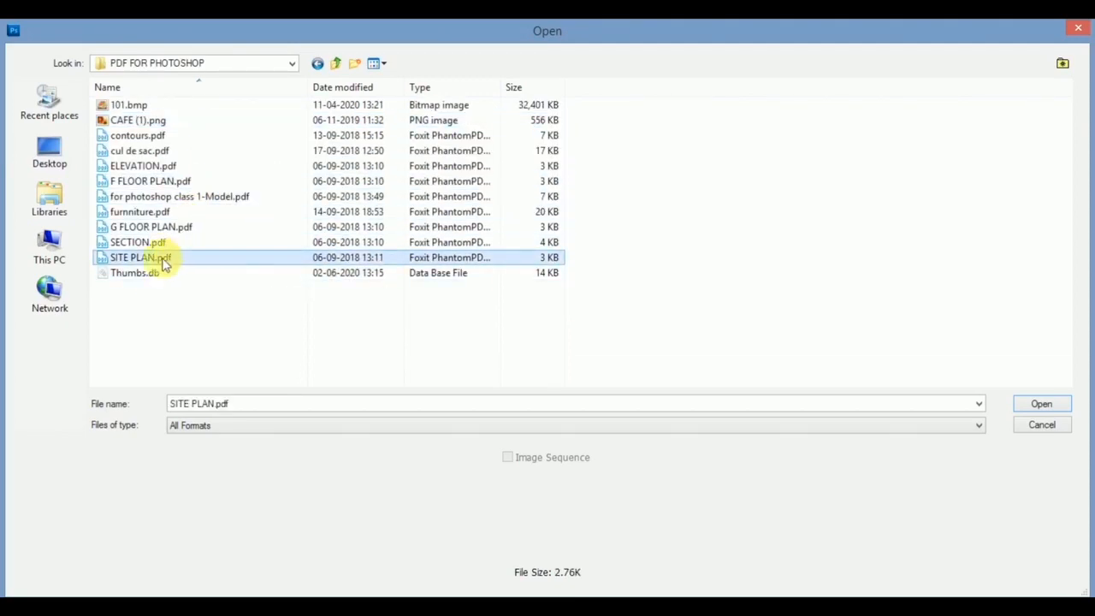
pyautogui.click(1065, 413)
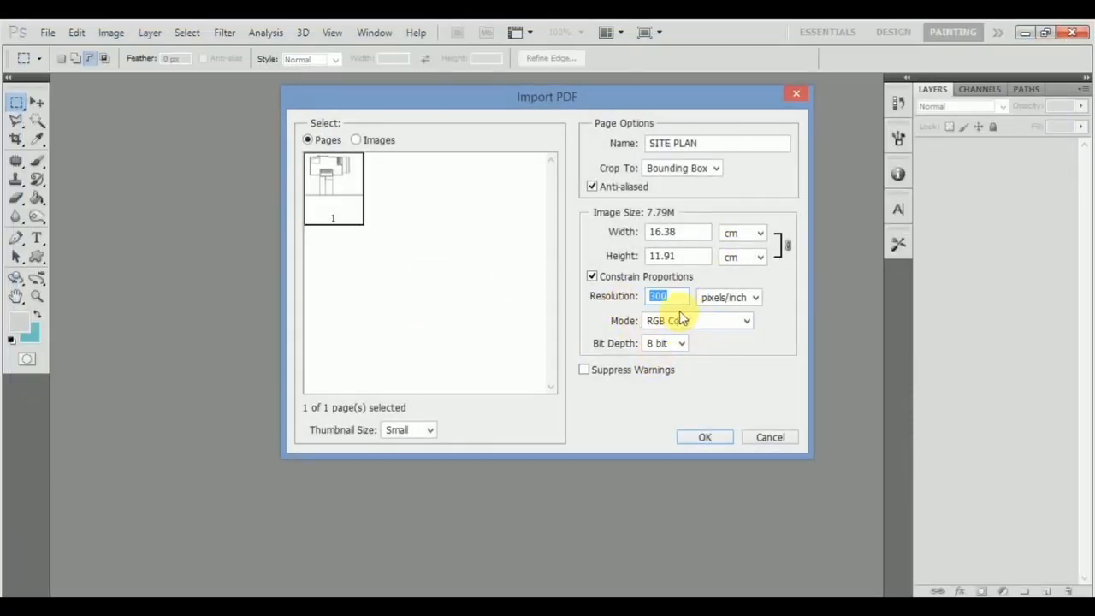
pyautogui.write('200')
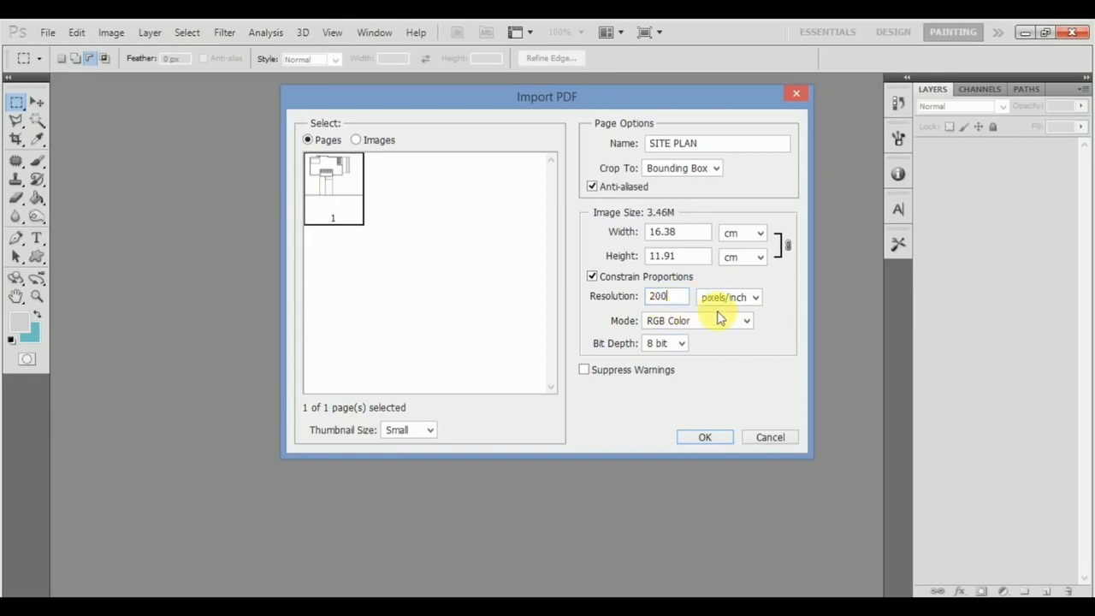
pyautogui.click(709, 324)
pyautogui.click(699, 361)
pyautogui.click(682, 345)
pyautogui.click(679, 360)
pyautogui.click(688, 347)
pyautogui.click(668, 378)
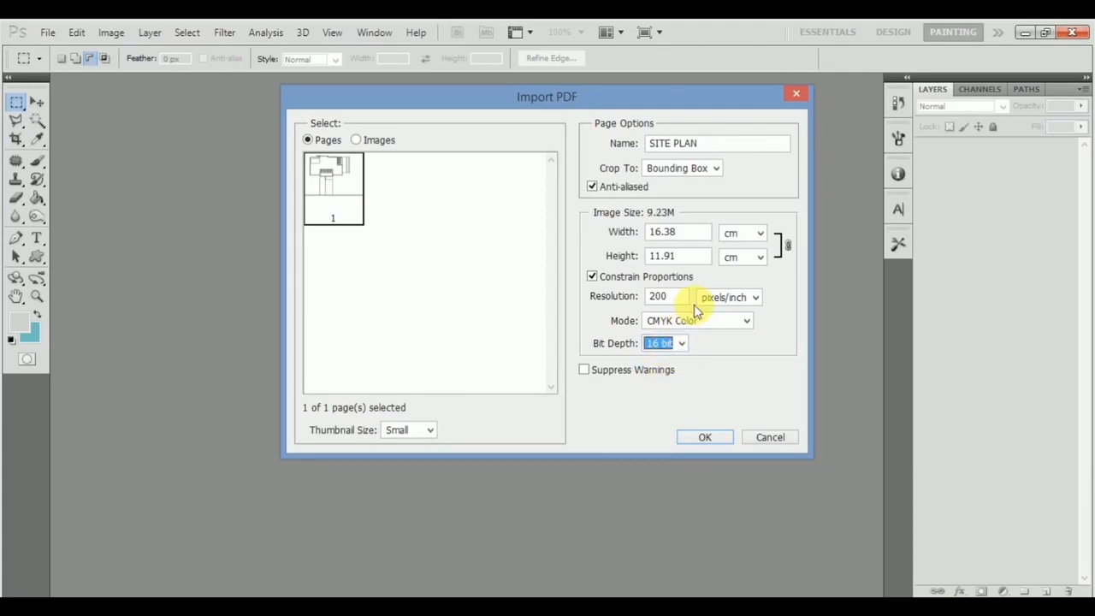
pyautogui.moveTo(668, 296); pyautogui.dragTo(653, 296)
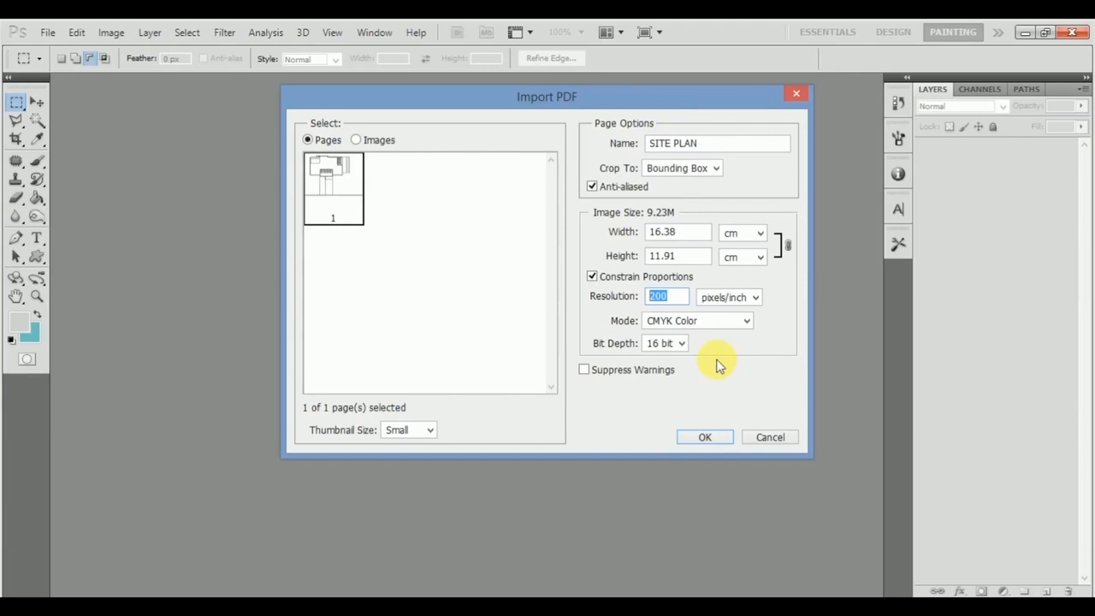
pyautogui.click(706, 436)
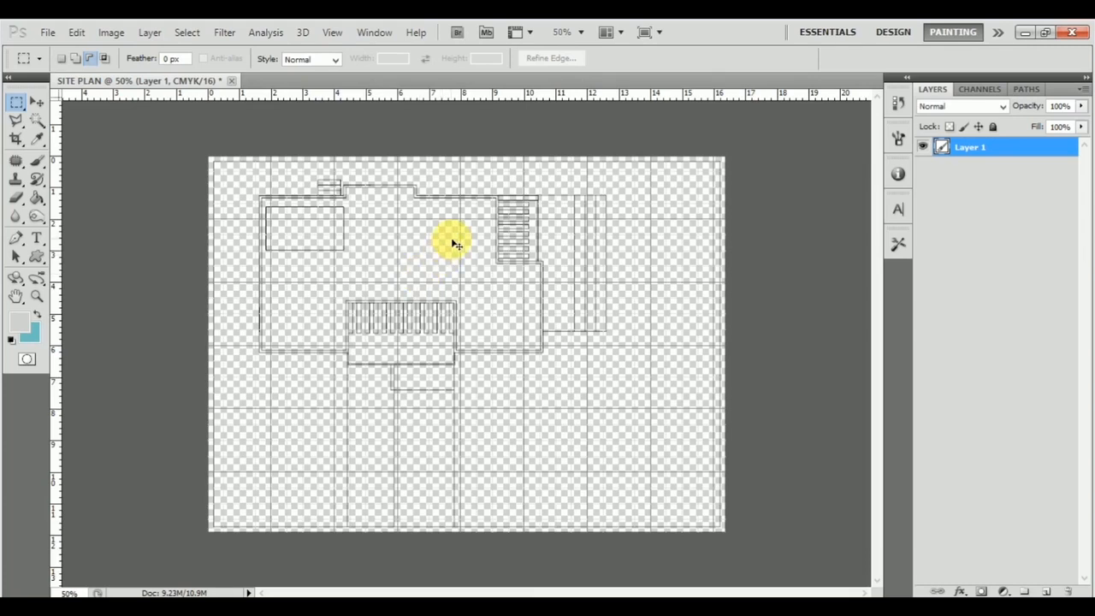
# Step: Hide the grid over the drawing and rename the site plan layer as main
pyautogui.hotkey('ctrl', "'")
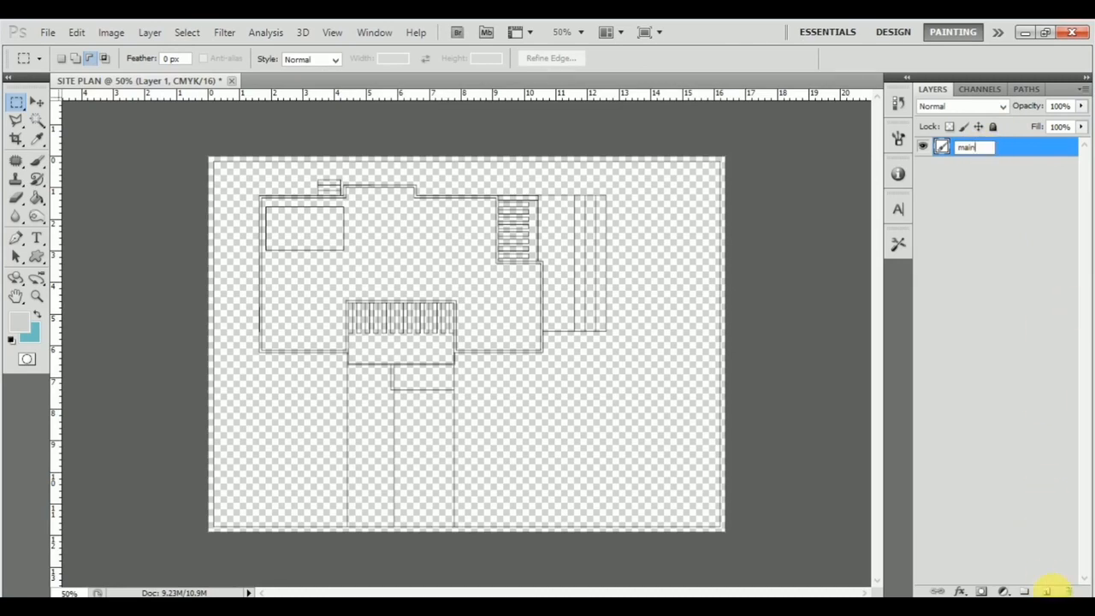
pyautogui.click(1051, 590)
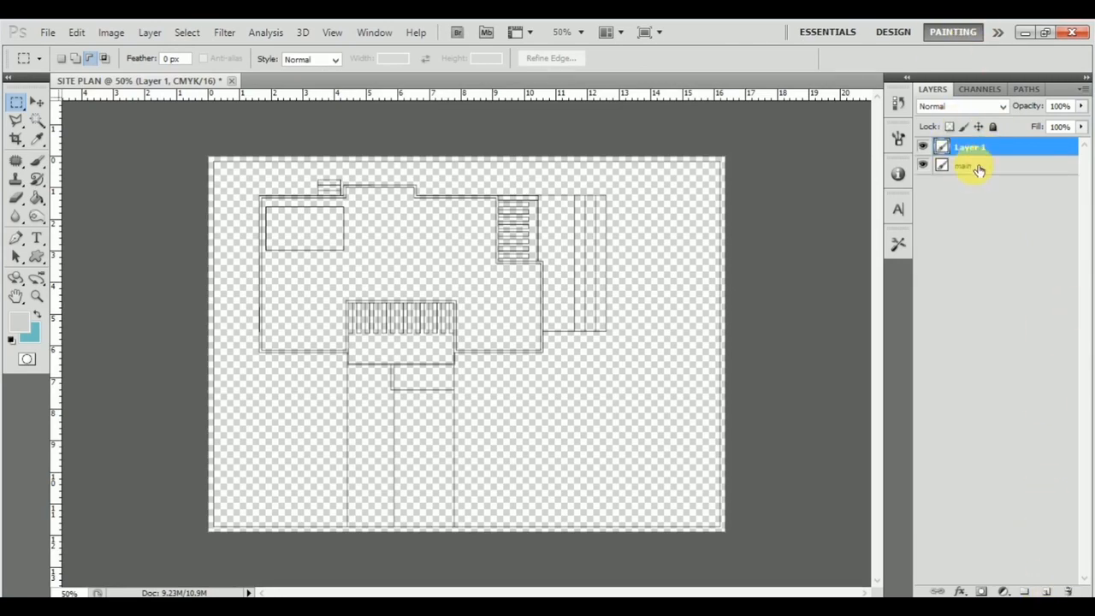
pyautogui.press('n')
pyautogui.hotkey('ctrl', 'e')
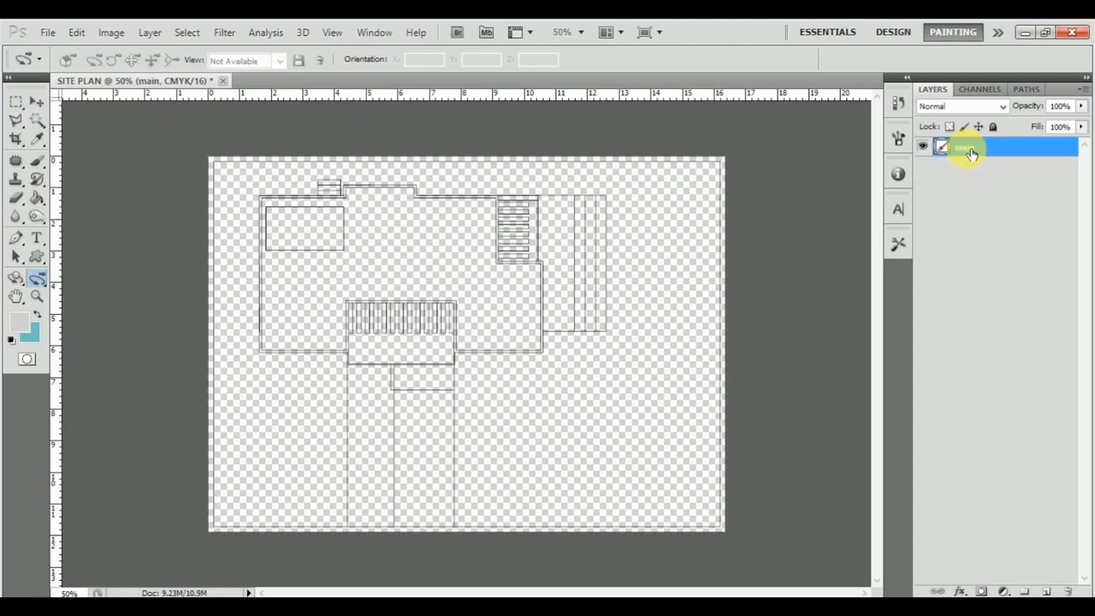
# Step: Add a new layer above main and name it background
pyautogui.click(1048, 590)
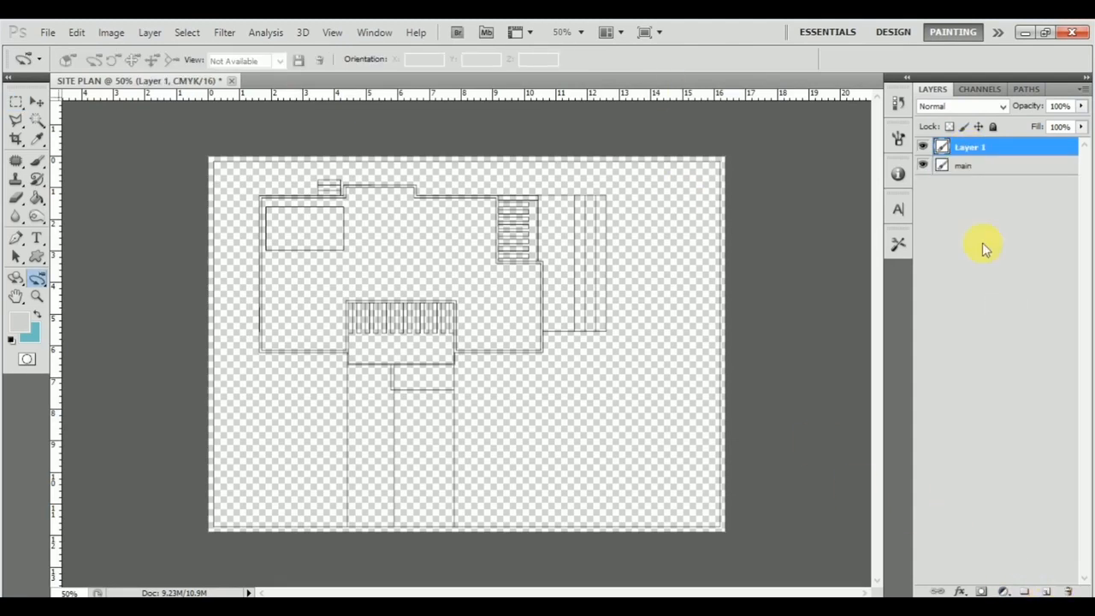
pyautogui.press('space')
pyautogui.doubleClick(985, 147)
pyautogui.press('Escape')
pyautogui.click(996, 237)
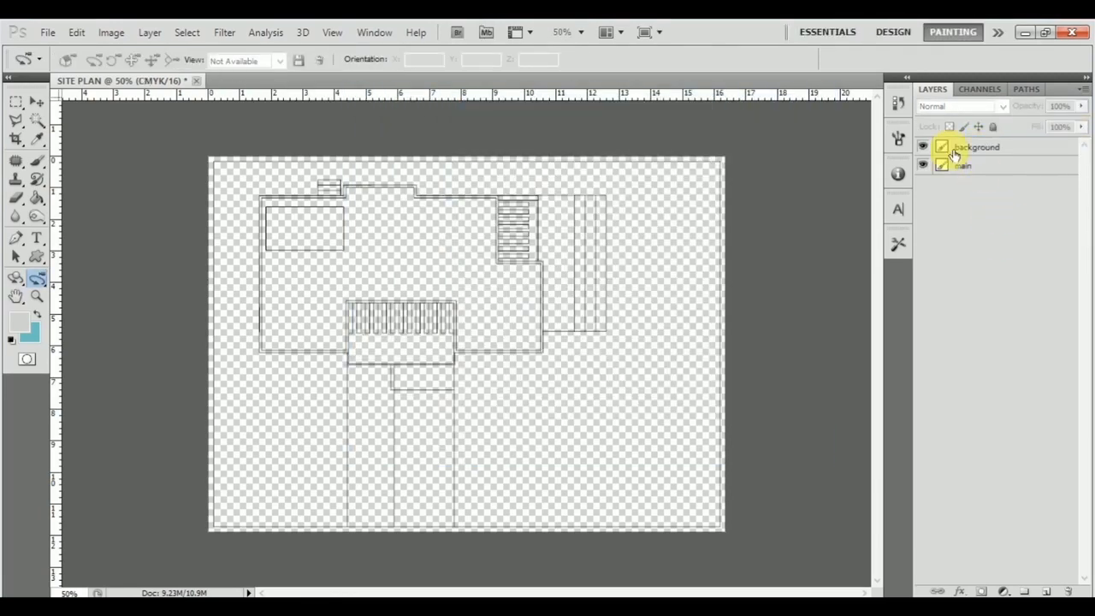
# Step: Fill the background layer with white (ffffff) and place it below the main layer
pyautogui.click(1023, 152)
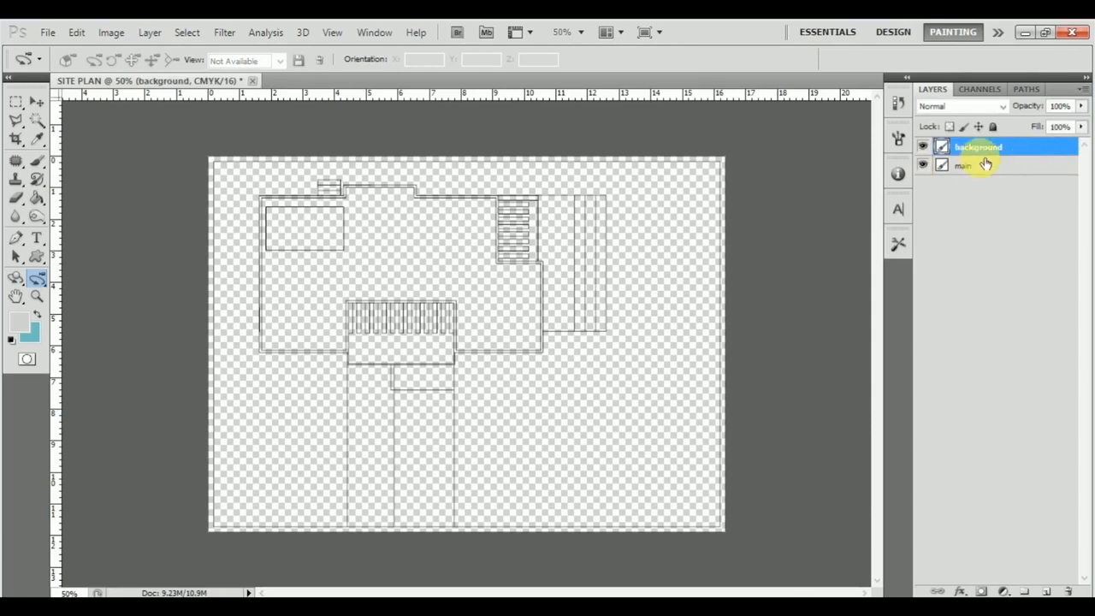
pyautogui.click(22, 326)
pyautogui.moveTo(268, 343); pyautogui.dragTo(245, 188)
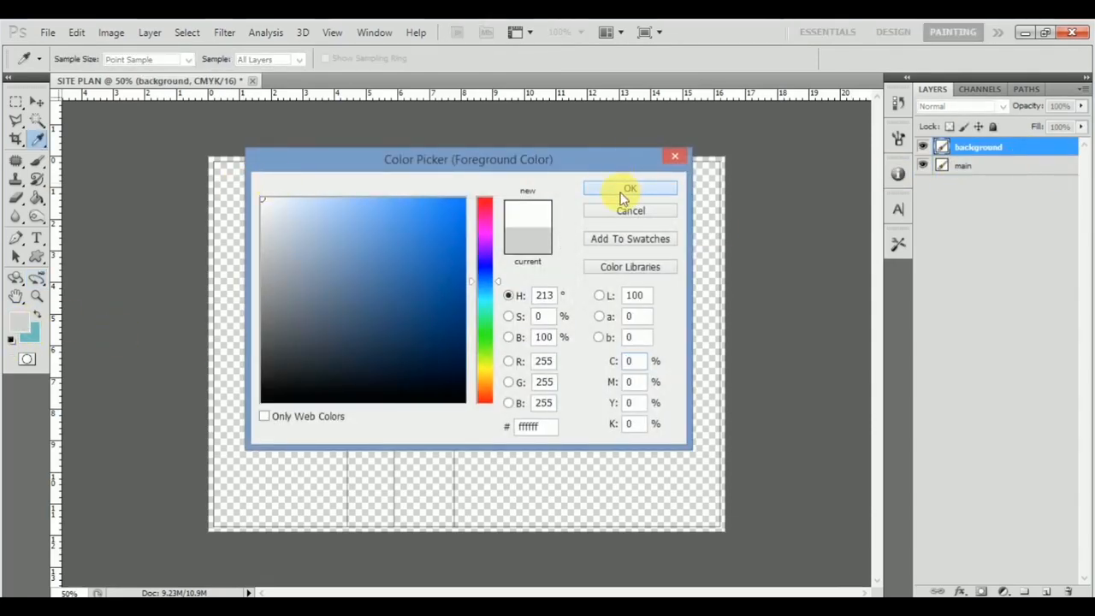
pyautogui.click(628, 189)
pyautogui.hotkey('alt', 'BackSpace')
pyautogui.moveTo(1021, 152); pyautogui.dragTo(1015, 200)
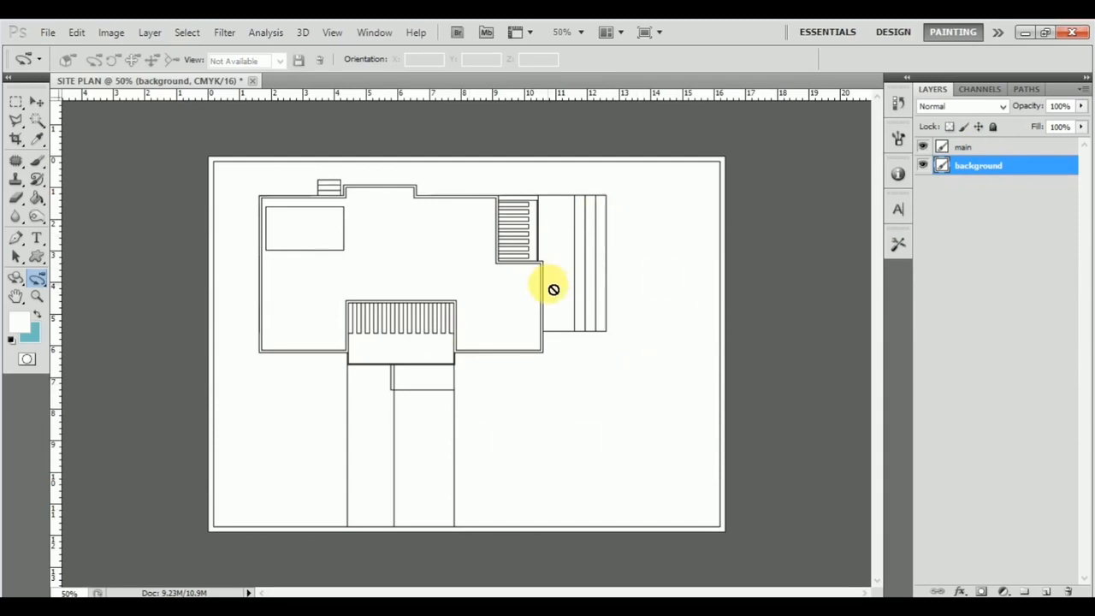
# Step: On the main layer, marquee-select the area around the horizontal line crossing the strip below the entrance, extend it to the wall line, and delete the line
pyautogui.click(1033, 149)
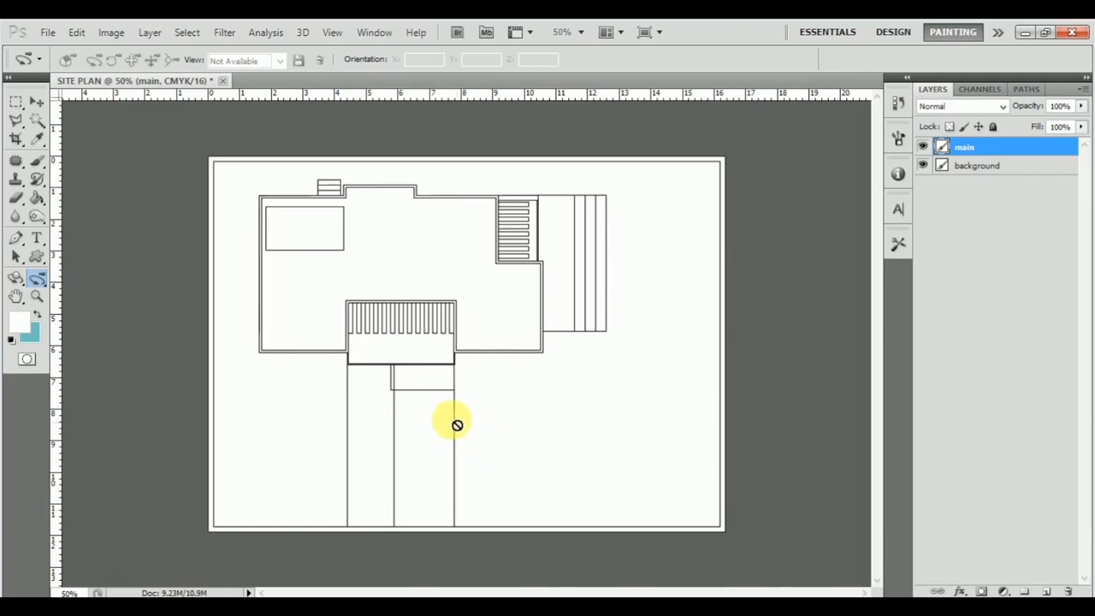
pyautogui.scroll(5, 415, 428)
pyautogui.scroll(4, 386, 303)
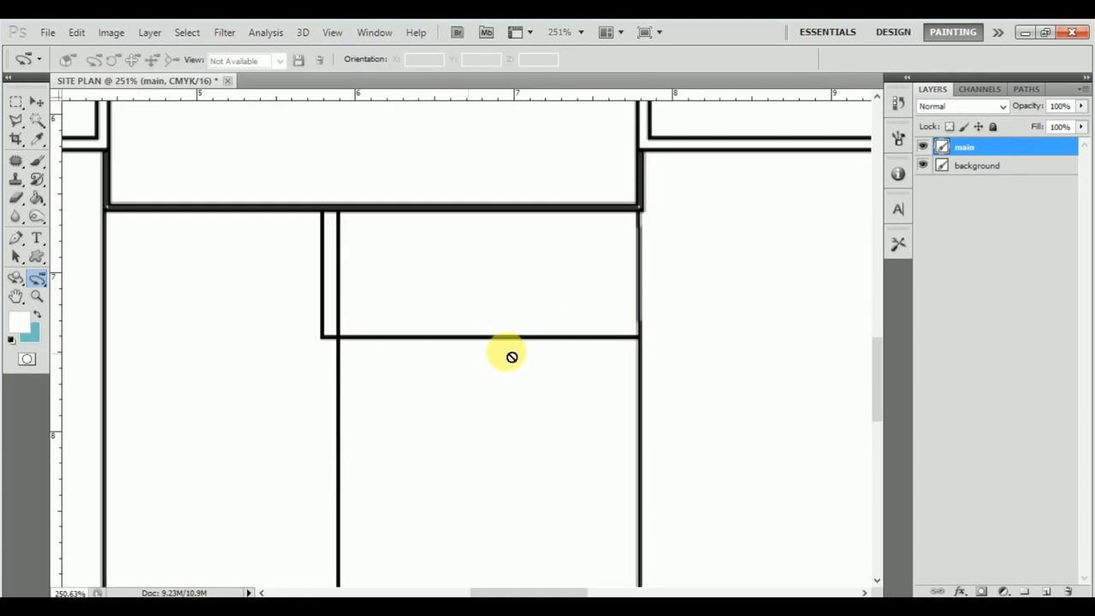
pyautogui.click(17, 103)
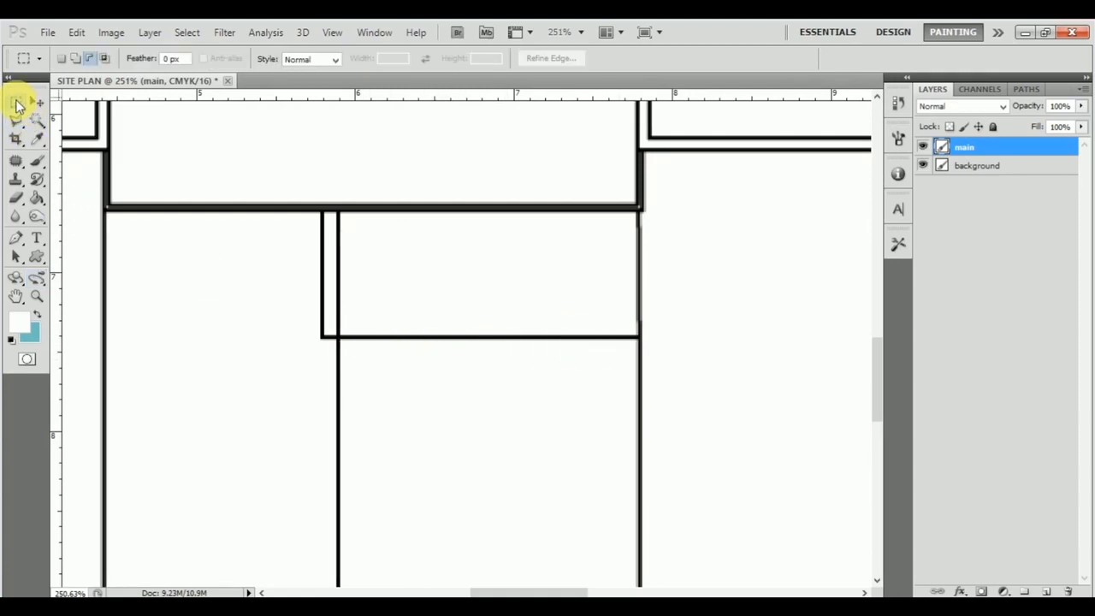
pyautogui.moveTo(343, 316); pyautogui.dragTo(641, 393)
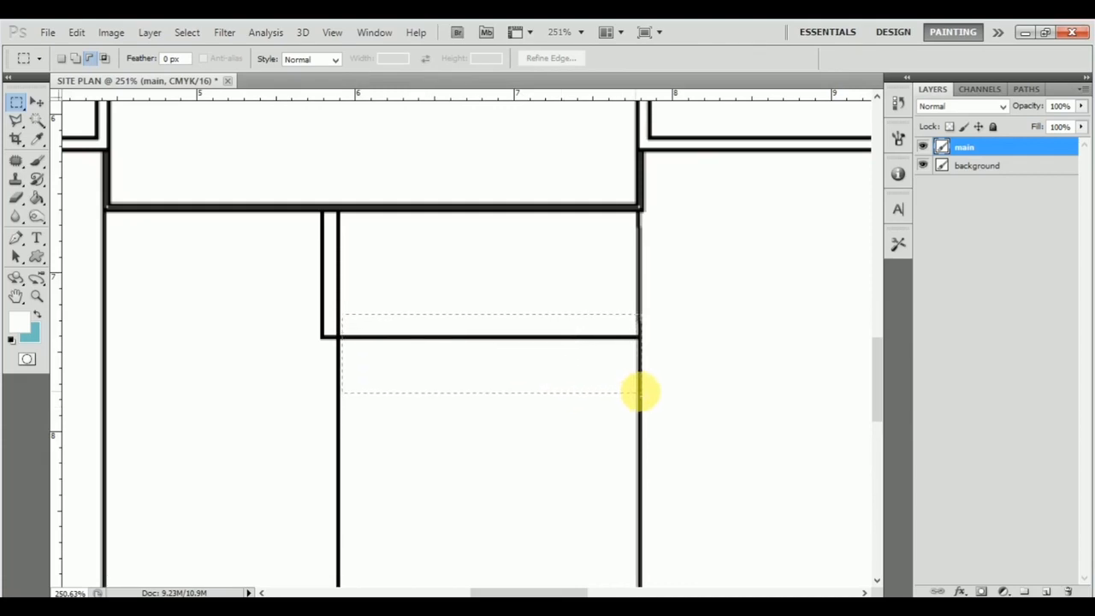
pyautogui.scroll(5, 320, 338)
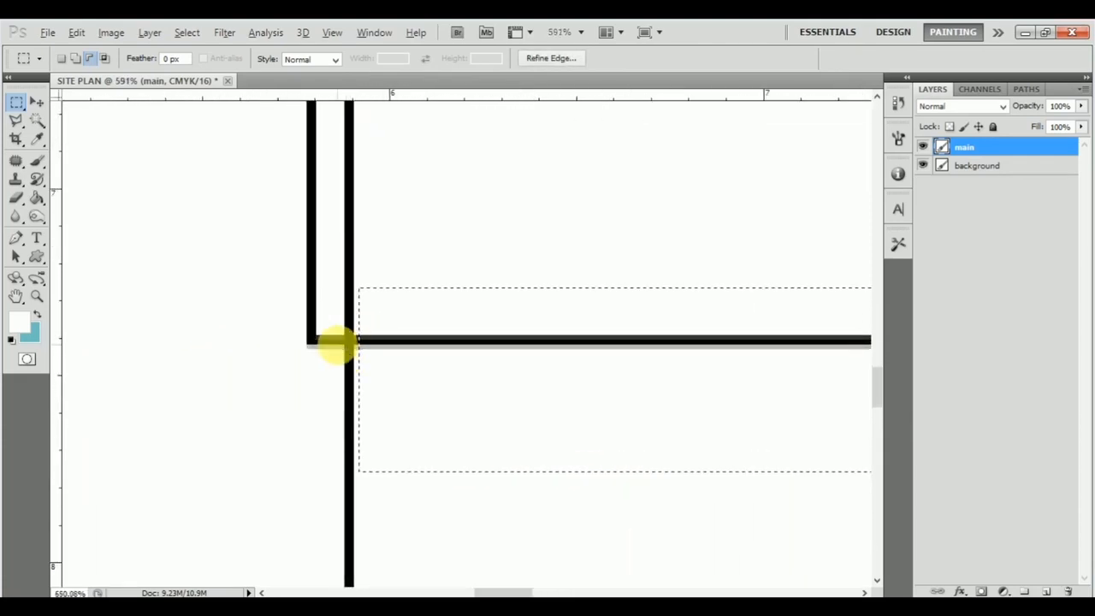
pyautogui.scroll(3, 335, 342)
pyautogui.moveTo(370, 301); pyautogui.dragTo(423, 415)
pyautogui.hotkey('ctrl', 'z')
pyautogui.click(75, 58)
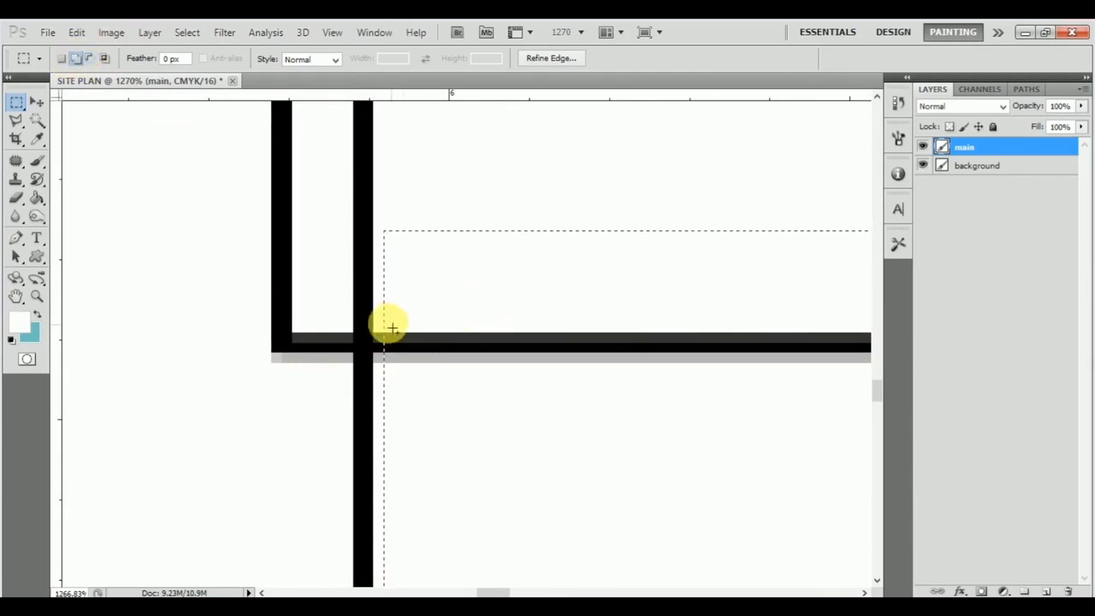
pyautogui.moveTo(374, 313); pyautogui.dragTo(440, 443)
pyautogui.press('Delete')
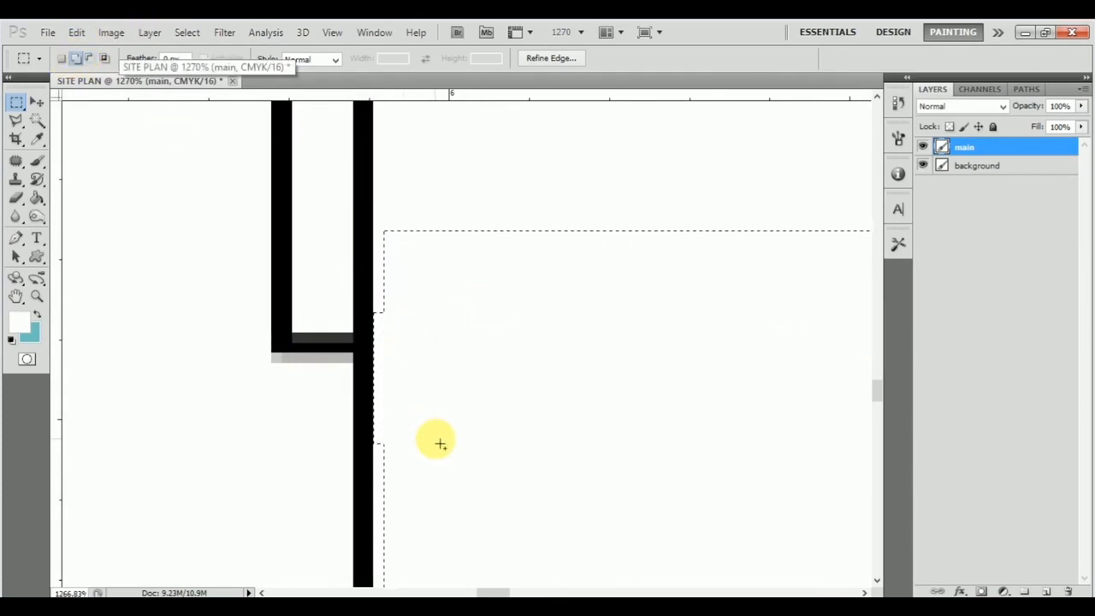
# Step: Undo the line deletion and try deleting the same selected area from the background layer instead
pyautogui.hotkey('ctrl', 'z')
pyautogui.click(984, 166)
pyautogui.press('Delete')
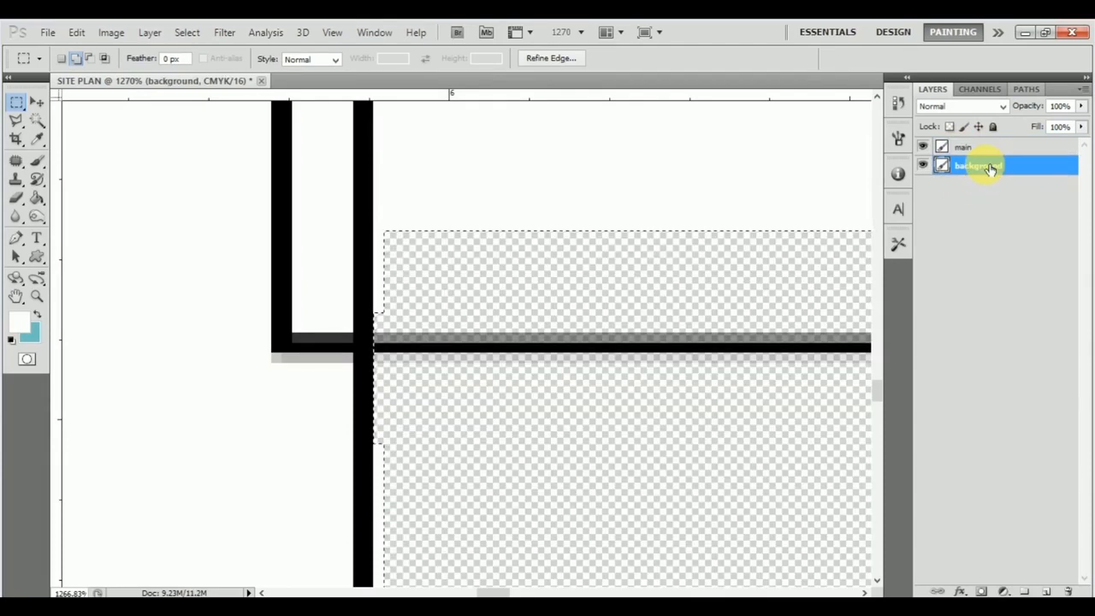
pyautogui.scroll(-6, 587, 240)
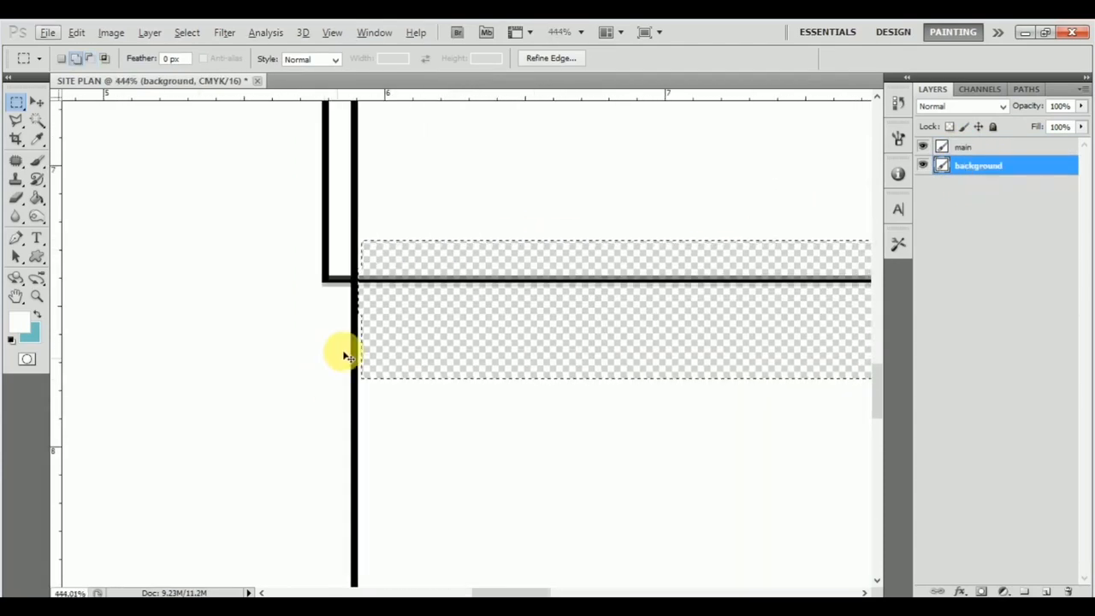
pyautogui.scroll(-3, 326, 382)
pyautogui.hotkey('ctrl', 'z')
# Step: Delete the horizontal line inside the selection from the main layer and clear the selection
pyautogui.press('Delete')
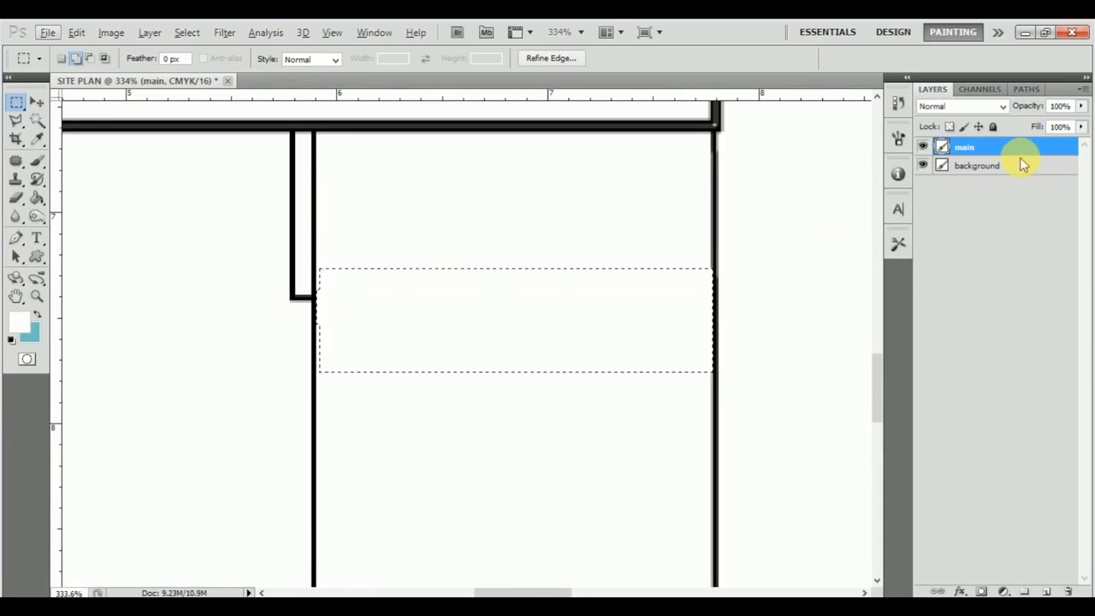
pyautogui.hotkey('ctrl', 'alt', 'z')
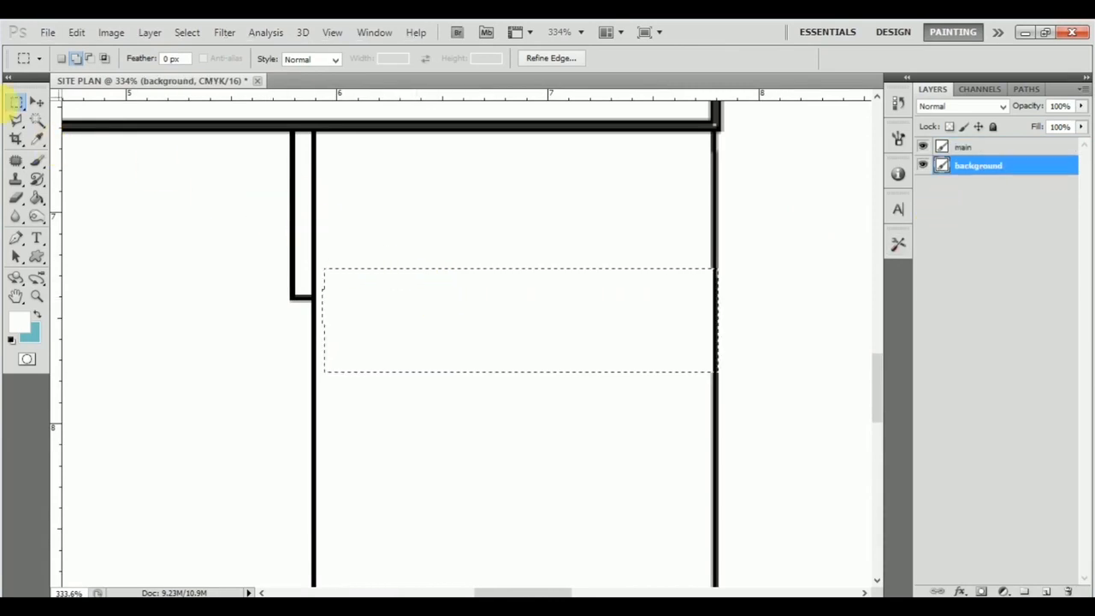
pyautogui.click(36, 101)
pyautogui.hotkey('ctrl', 'd')
pyautogui.scroll(-2, 422, 317)
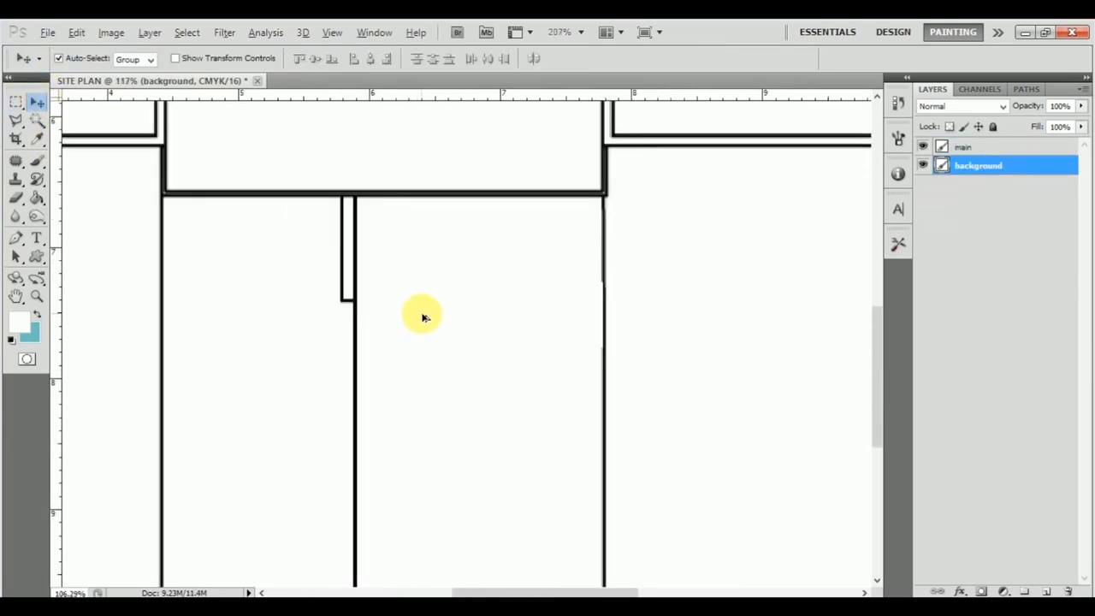
pyautogui.scroll(-4, 423, 317)
pyautogui.scroll(2, 423, 317)
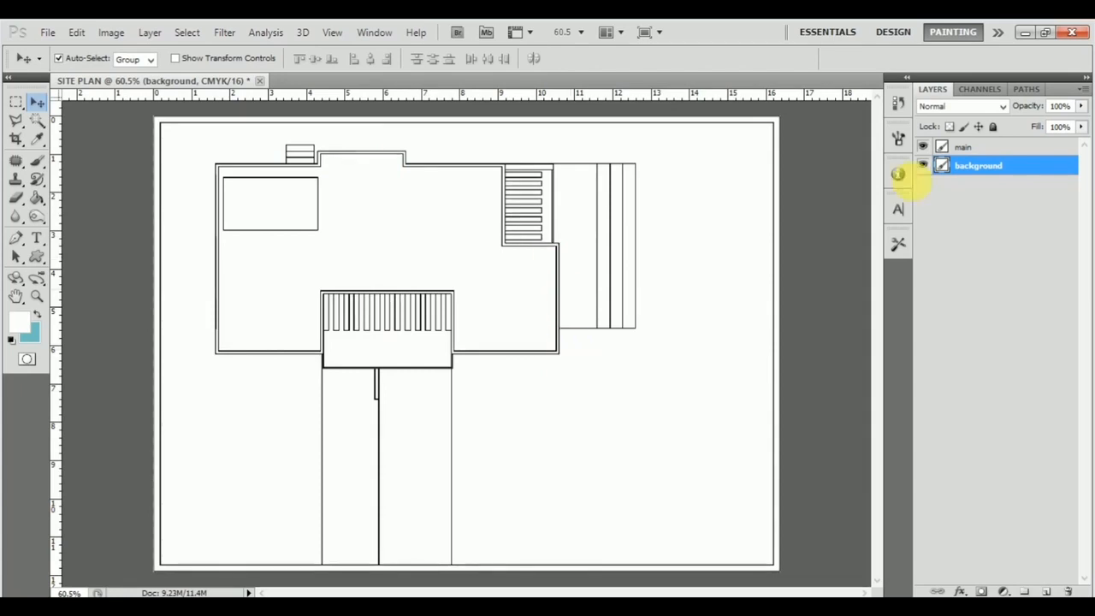
# Step: Select the outer margin around the site plan with the Magic Wand and fill it with black on a new layer, leaving nothing selected
pyautogui.click(1006, 147)
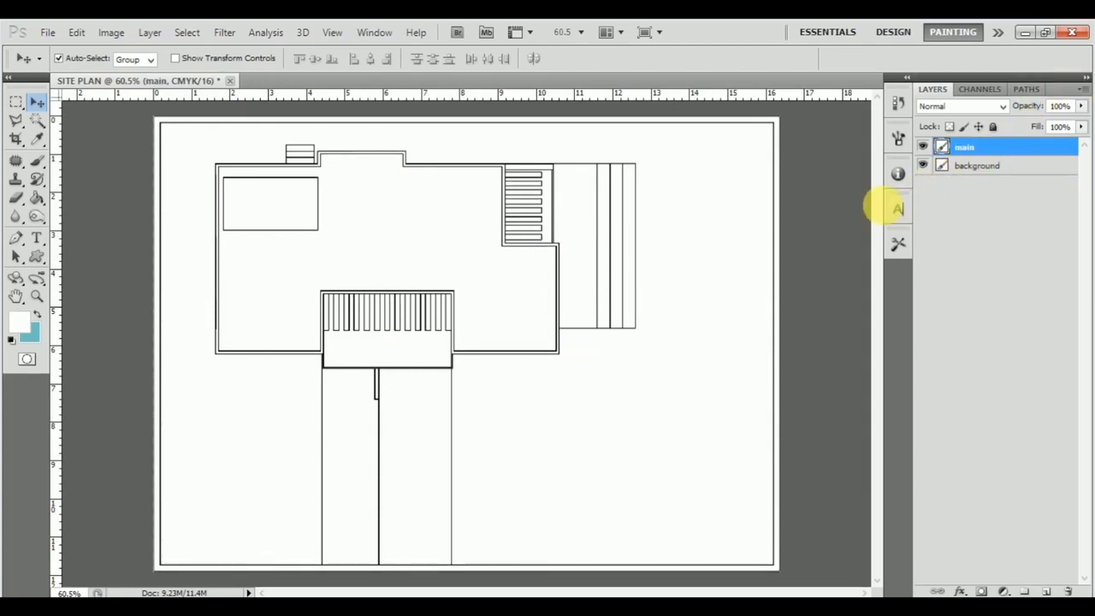
pyautogui.click(36, 117)
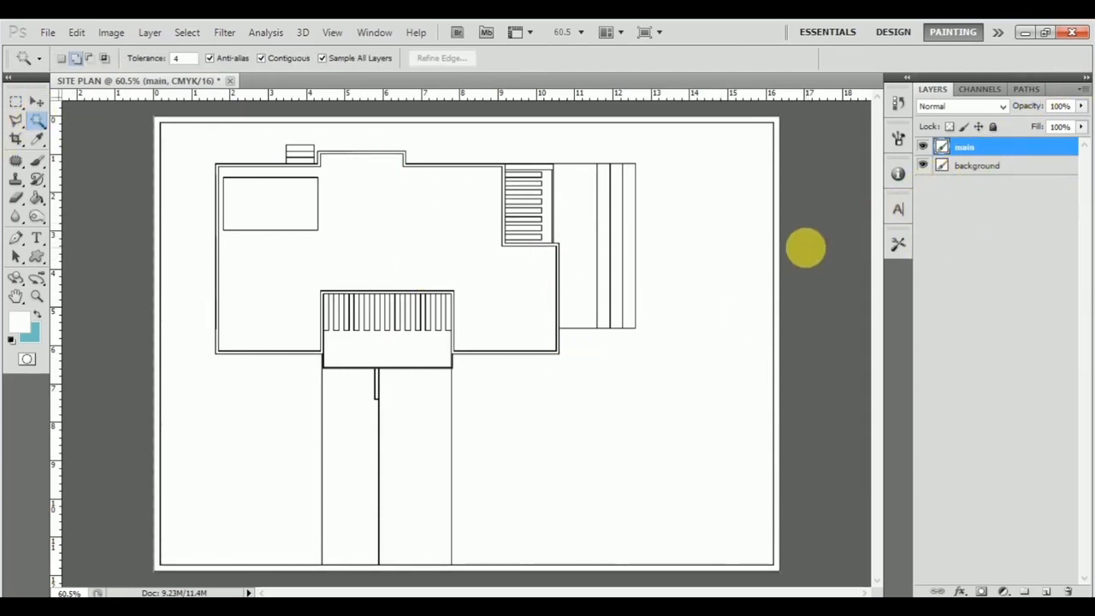
pyautogui.click(782, 246)
pyautogui.click(19, 322)
pyautogui.moveTo(444, 336); pyautogui.dragTo(233, 436)
pyautogui.click(631, 191)
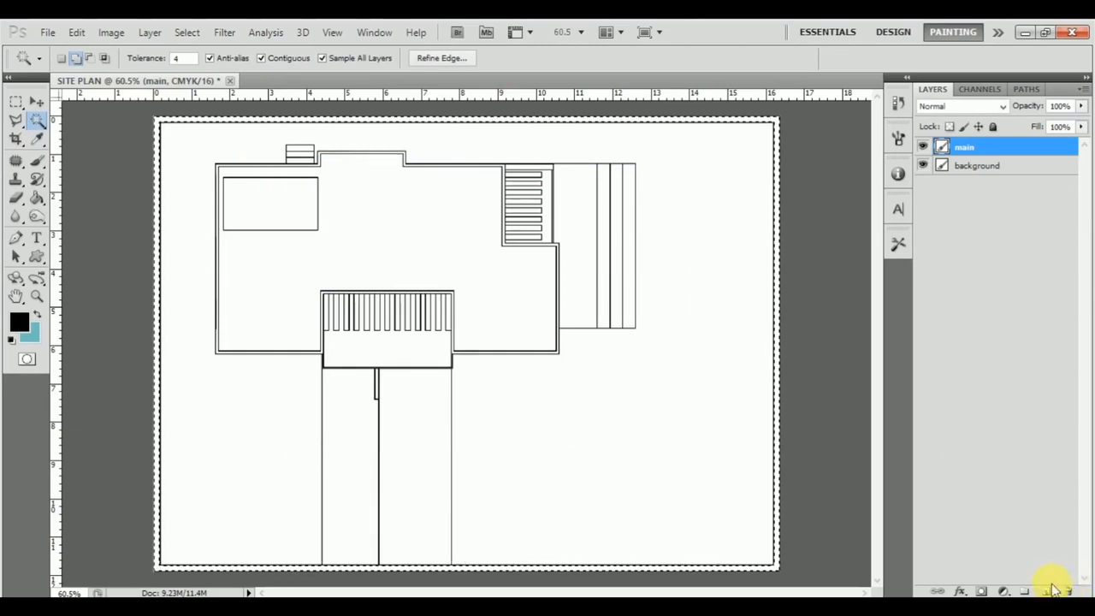
pyautogui.click(1045, 591)
pyautogui.hotkey('alt', 'BackSpace')
pyautogui.hotkey('ctrl', 'd')
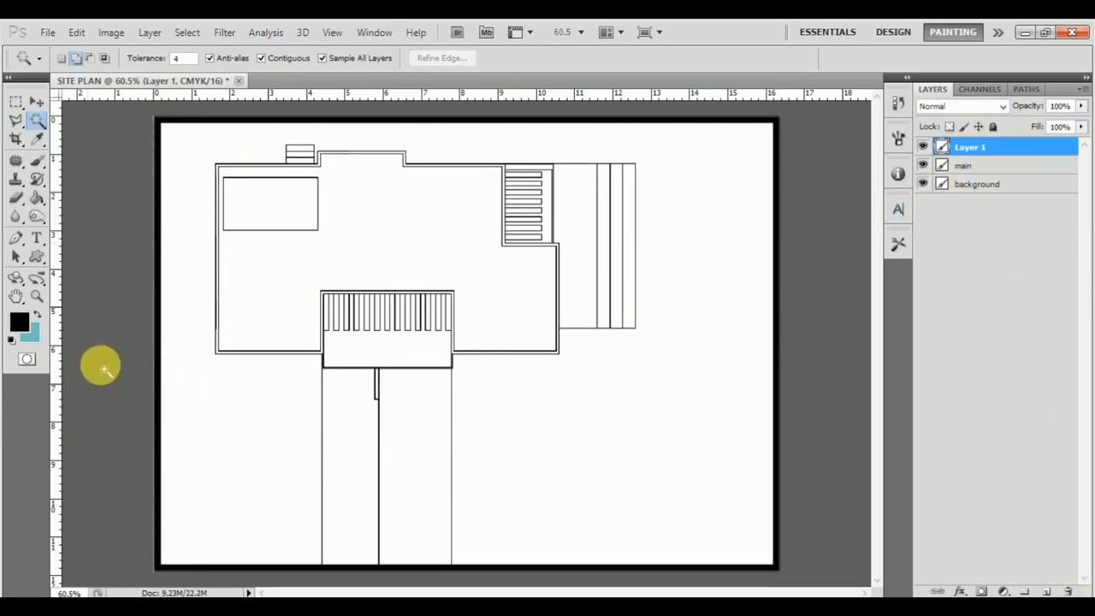
# Step: Select the open ground surrounding the building and fill it with light grey on a new layer
pyautogui.click(599, 416)
pyautogui.click(1045, 591)
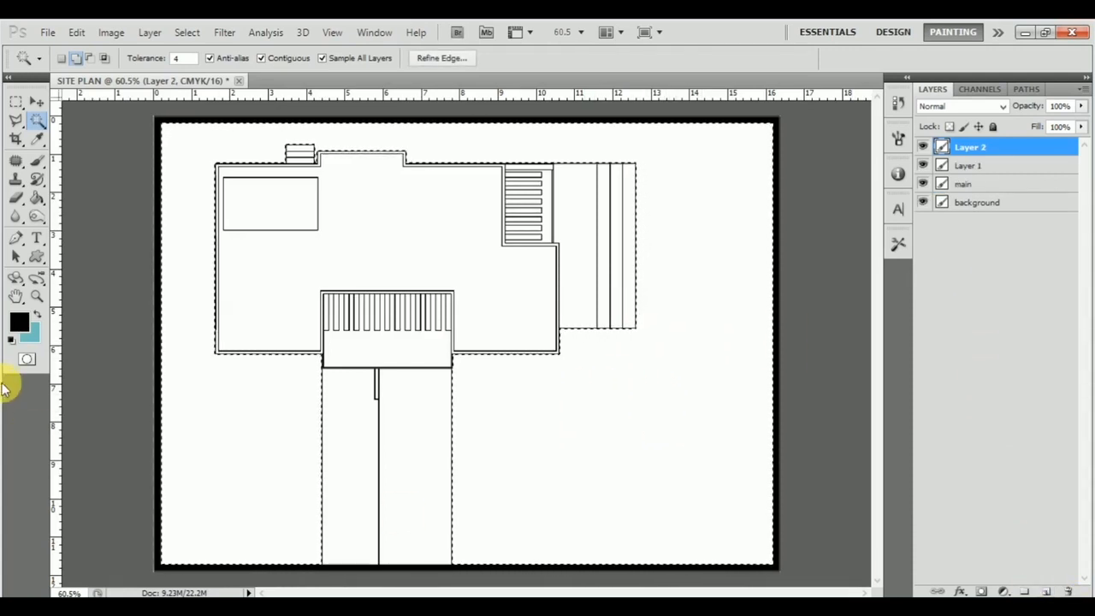
pyautogui.click(19, 321)
pyautogui.click(262, 261)
pyautogui.click(292, 241)
pyautogui.click(628, 190)
pyautogui.hotkey('alt', 'BackSpace')
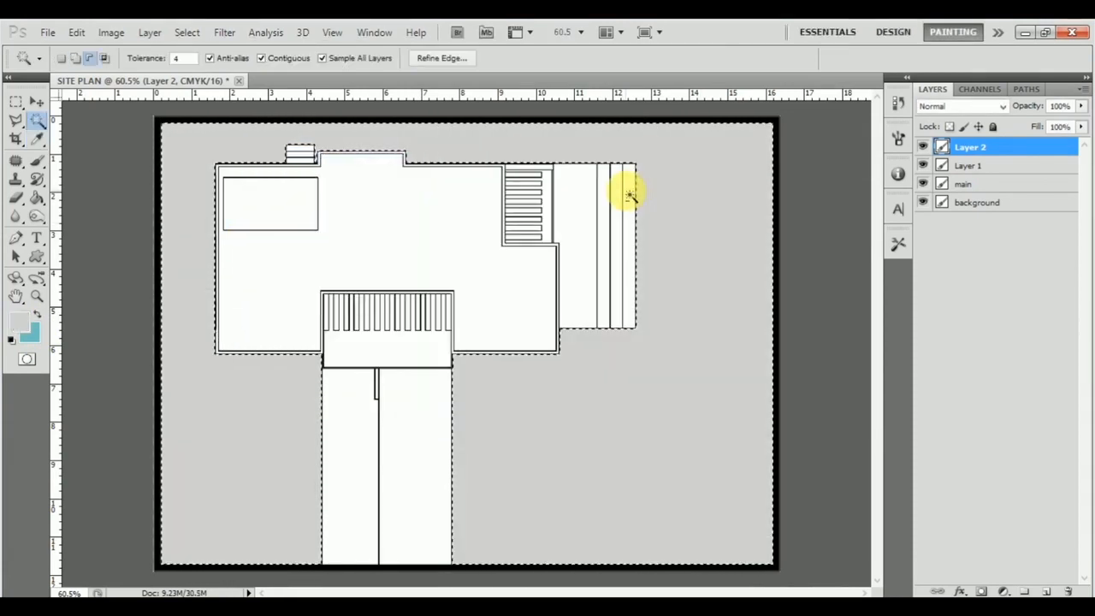
# Step: Fill the right-hand strip of the path below the entrance with the same light grey on its own new layer
pyautogui.click(415, 472)
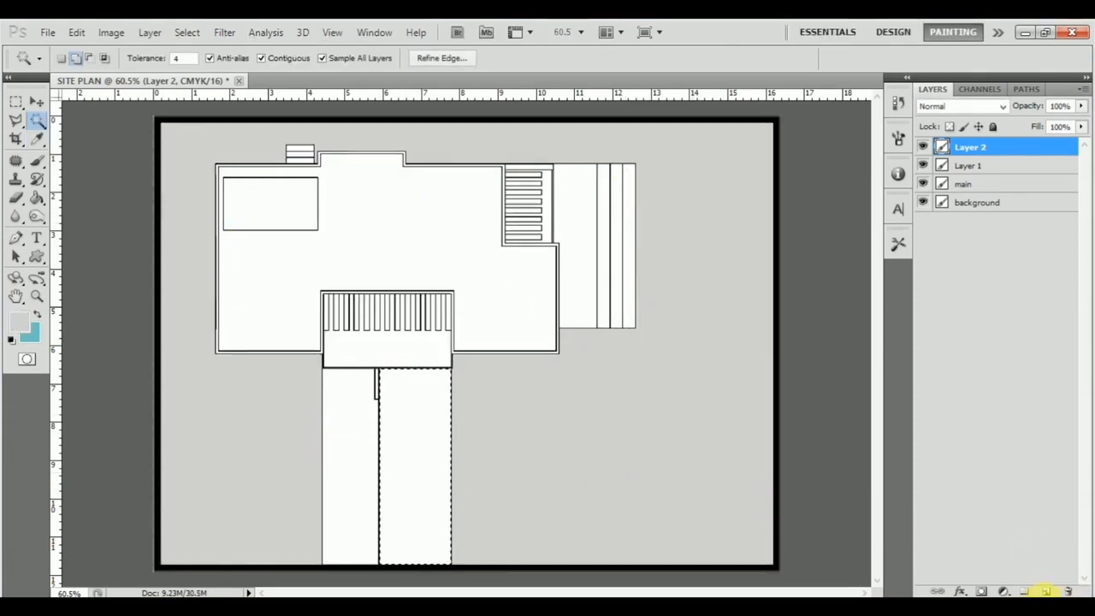
pyautogui.click(1046, 591)
pyautogui.hotkey('alt', 'BackSpace')
pyautogui.hotkey('ctrl', 'd')
# Step: Fill the left-hand strip of the path below the entrance with light grey on its own new layer and deselect
pyautogui.click(369, 472)
pyautogui.click(1045, 591)
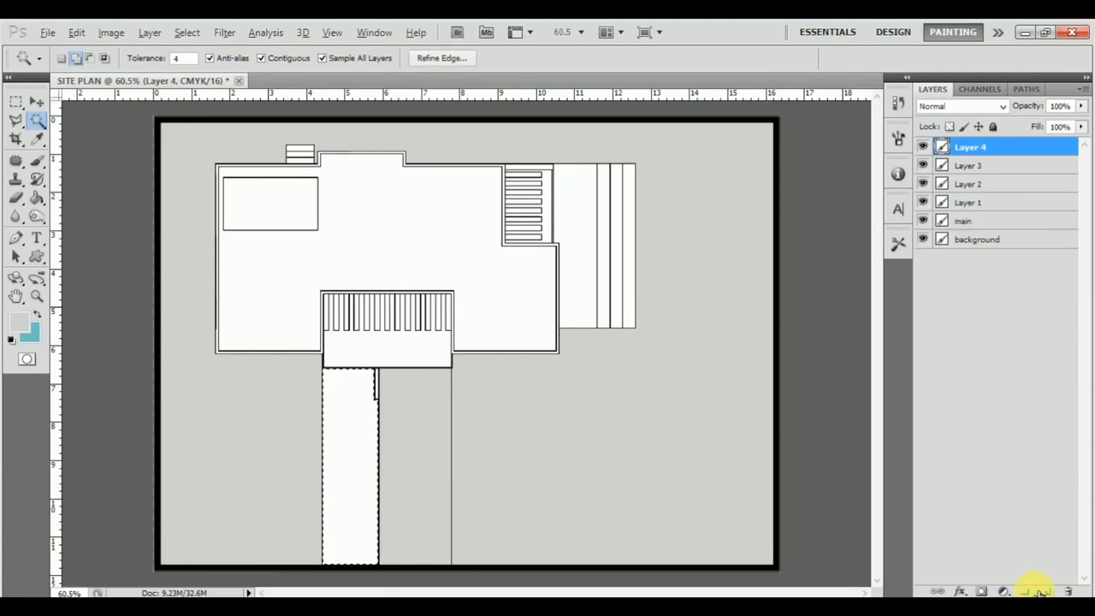
pyautogui.hotkey('alt', 'BackSpace')
pyautogui.hotkey('ctrl', 'd')
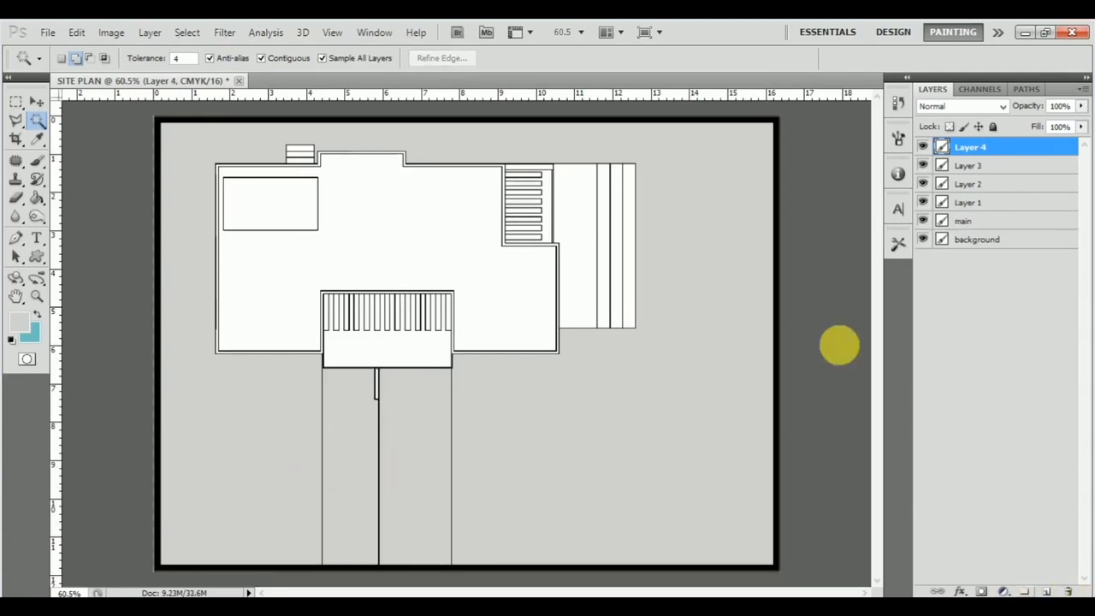
# Step: Fill the three narrow vertical strips east of the building with light grey, each on its own new layer
pyautogui.click(629, 265)
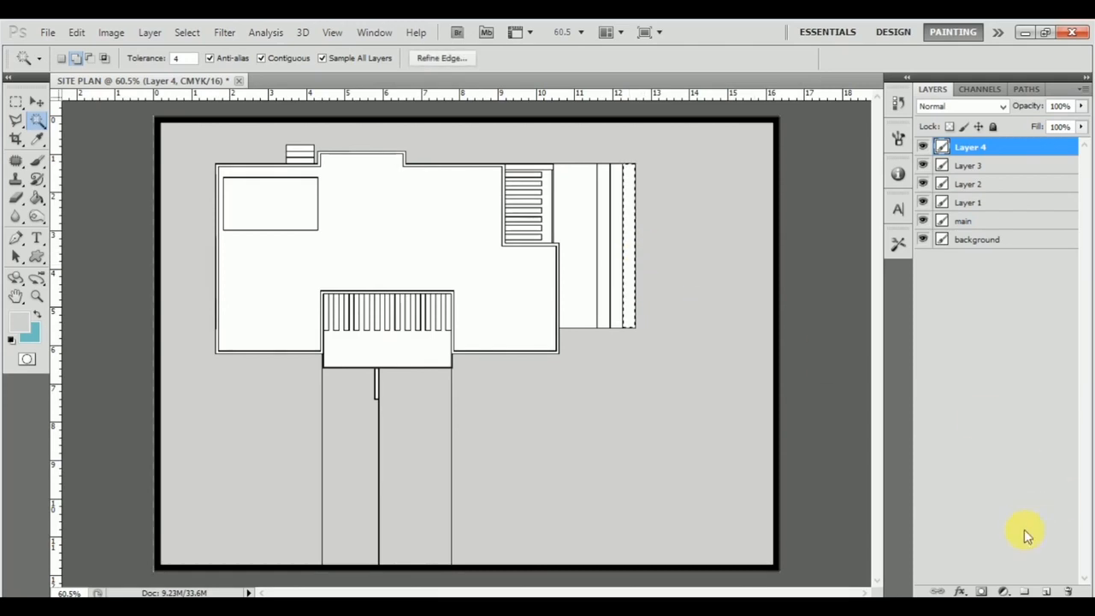
pyautogui.click(1046, 591)
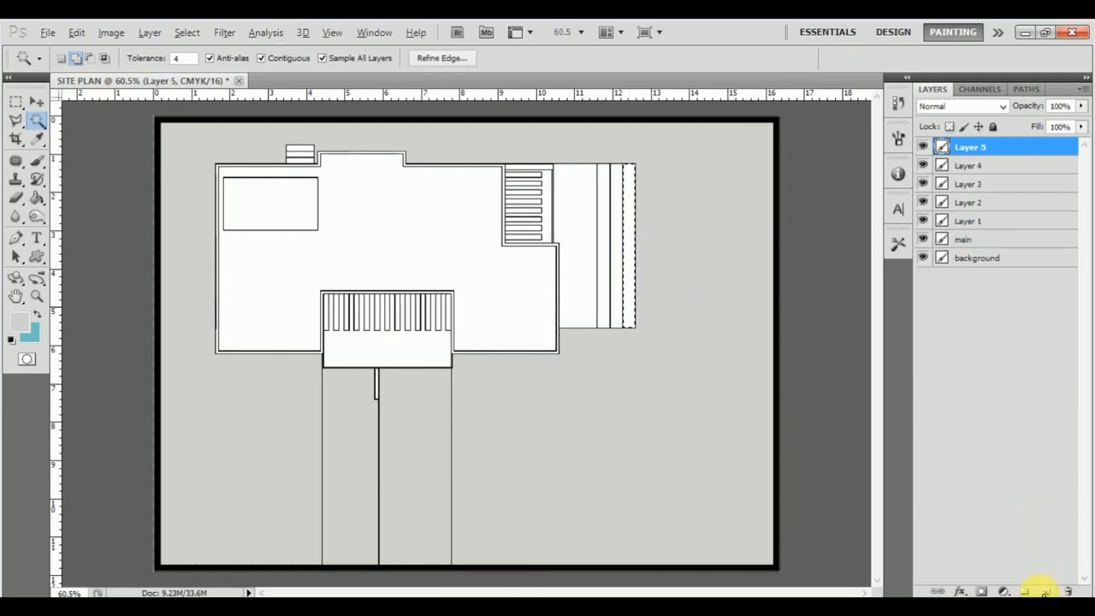
pyautogui.hotkey('alt', 'BackSpace')
pyautogui.hotkey('ctrl', 'd')
pyautogui.click(621, 274)
pyautogui.click(1046, 592)
pyautogui.hotkey('alt', 'BackSpace')
pyautogui.hotkey('ctrl', 'd')
pyautogui.click(604, 286)
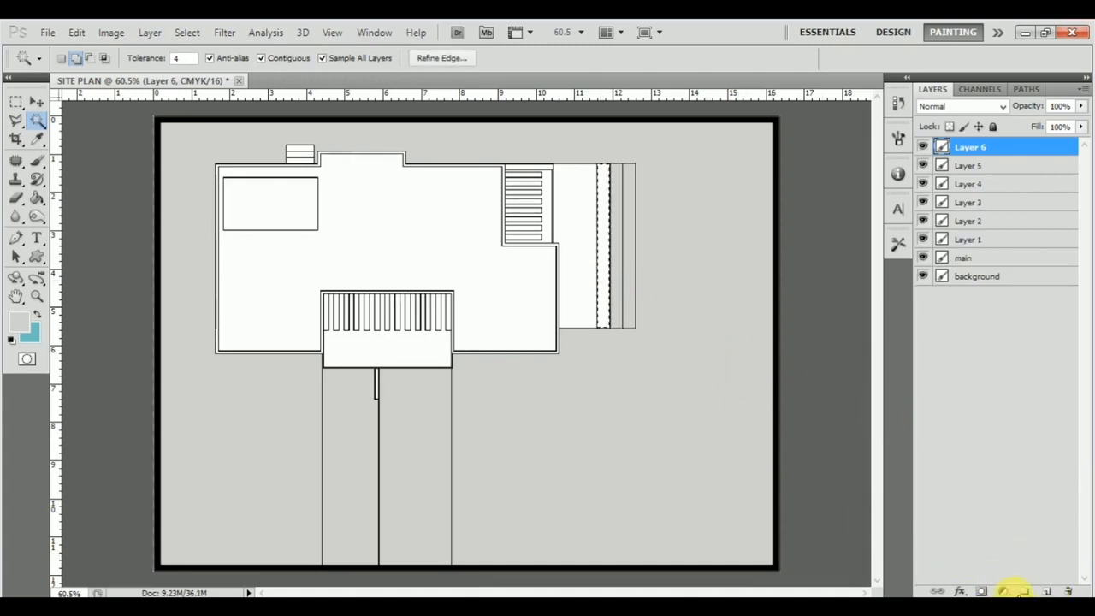
pyautogui.click(1045, 591)
pyautogui.hotkey('alt', 'BackSpace')
pyautogui.hotkey('ctrl', 'd')
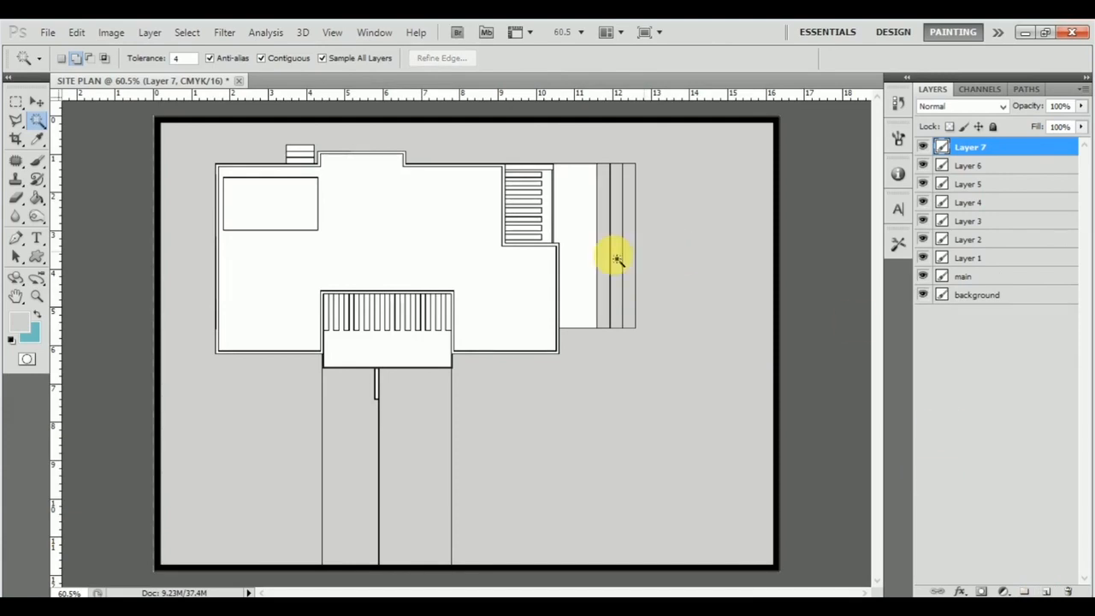
# Step: Fill the wide area between the building and the narrow vertical strips with light grey on a new layer
pyautogui.click(593, 273)
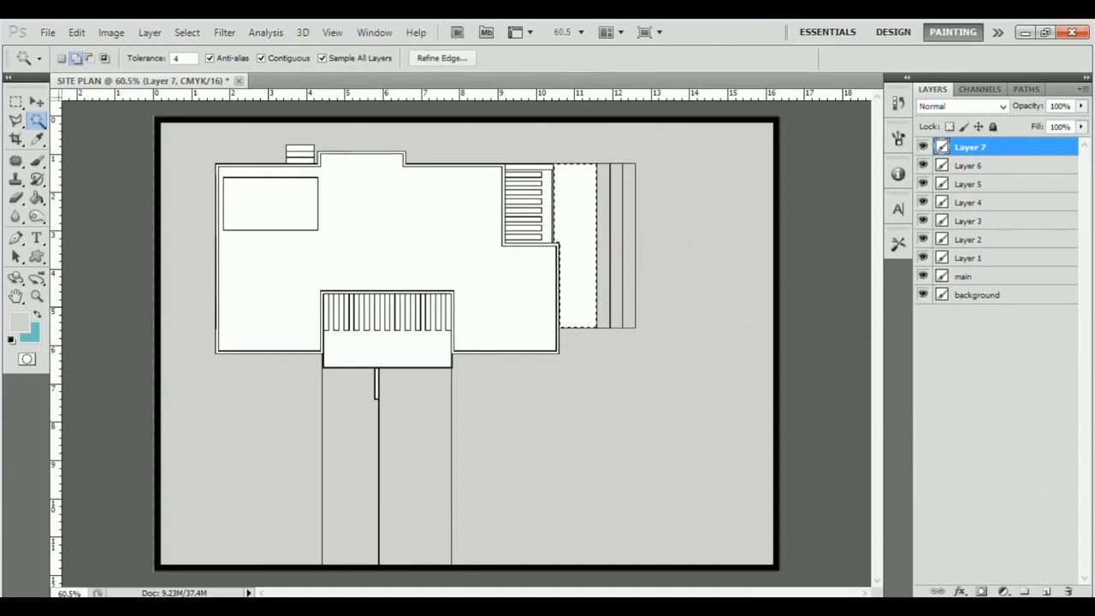
pyautogui.click(1046, 591)
pyautogui.hotkey('alt', 'BackSpace')
pyautogui.hotkey('ctrl', 'd')
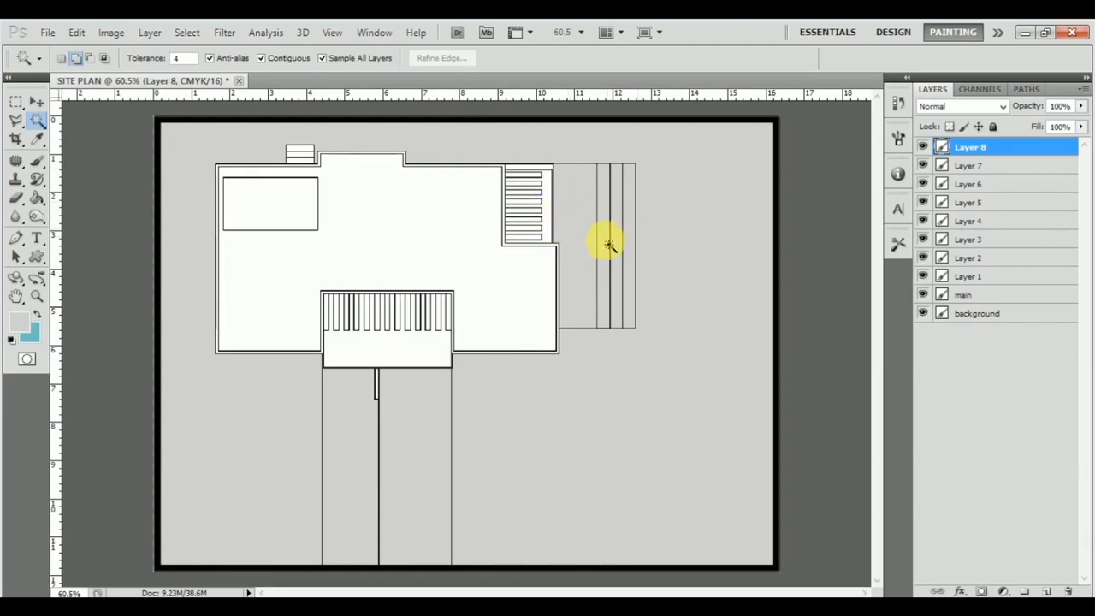
# Step: Fill the three small steps above the building's upper edge with light grey, each on a separate new layer
pyautogui.click(298, 150)
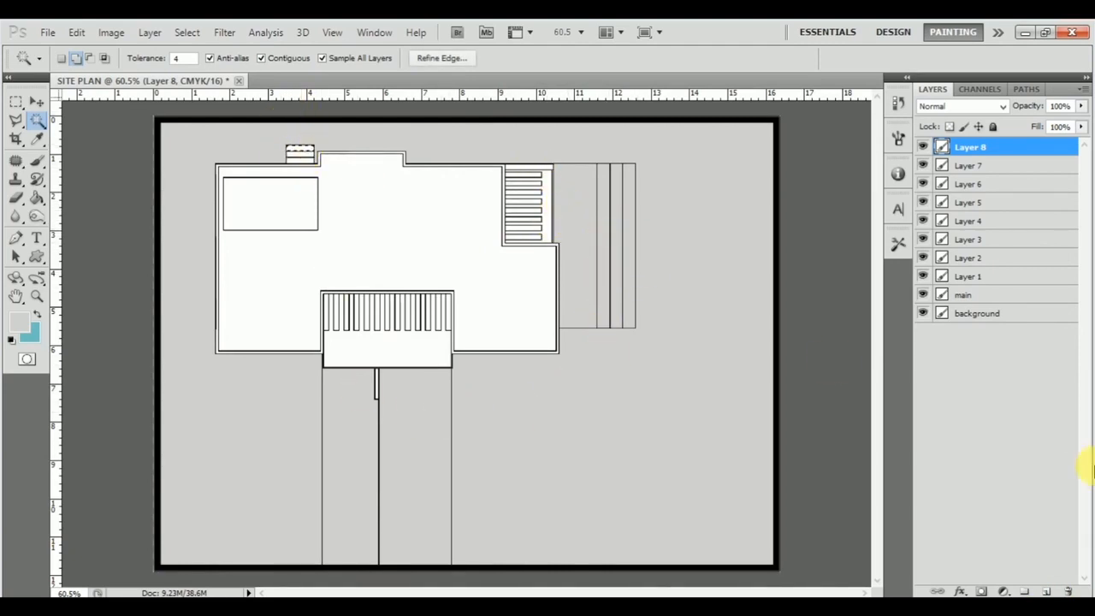
pyautogui.click(1047, 591)
pyautogui.hotkey('ctrl', 'd')
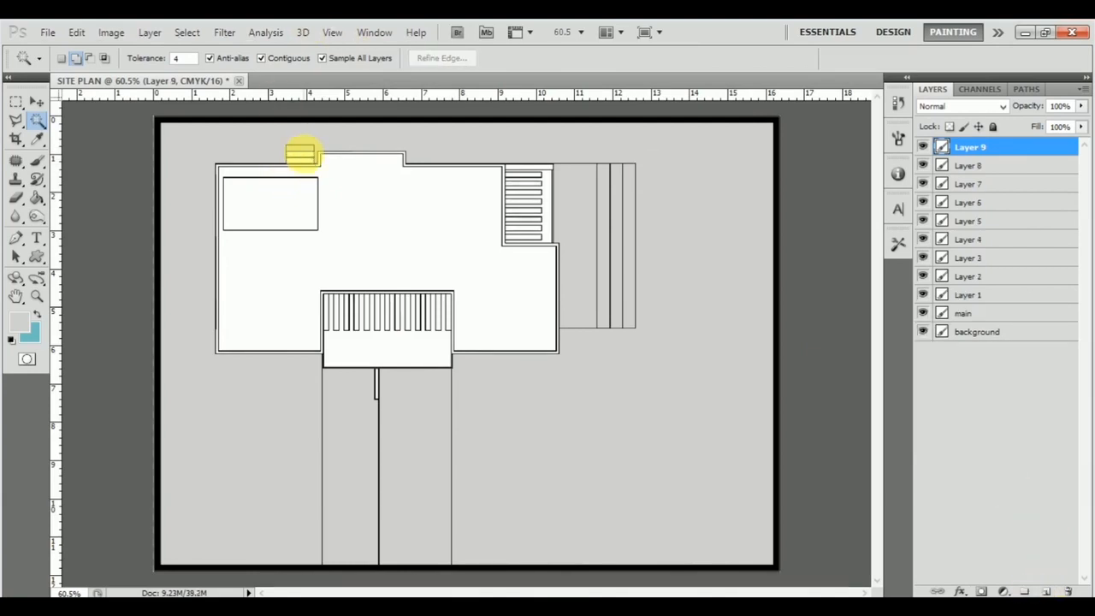
pyautogui.click(301, 154)
pyautogui.click(1049, 591)
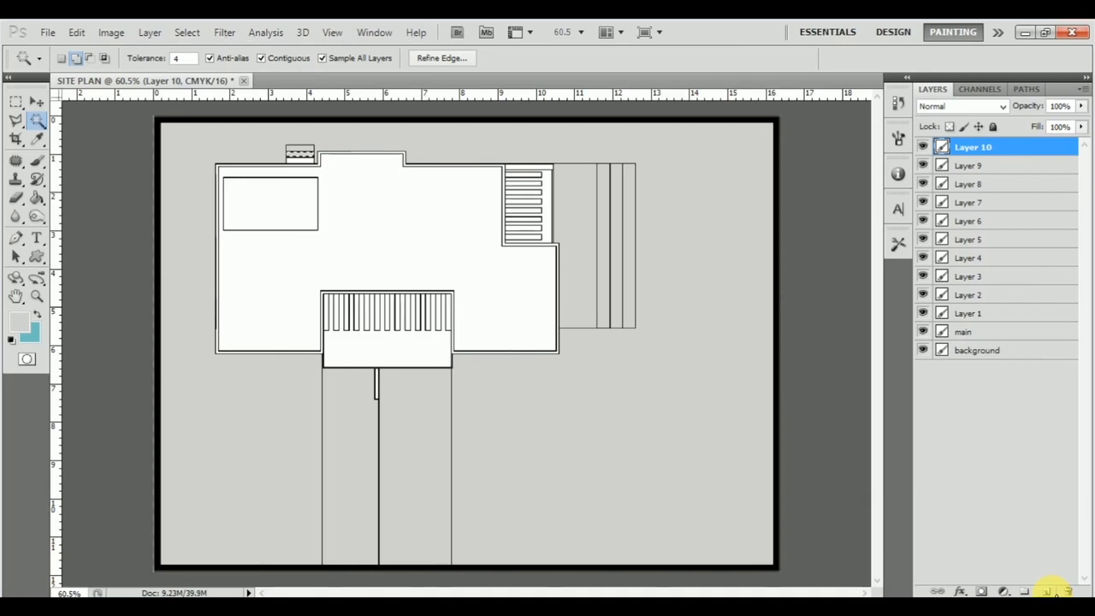
pyautogui.hotkey('ctrl', 'd')
pyautogui.click(303, 161)
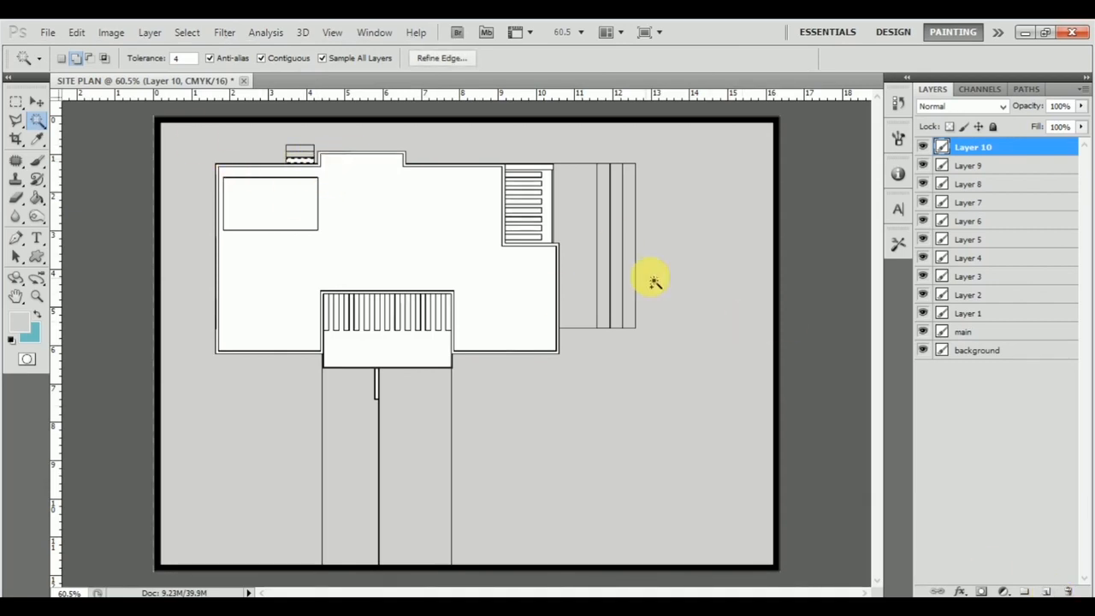
pyautogui.click(1049, 591)
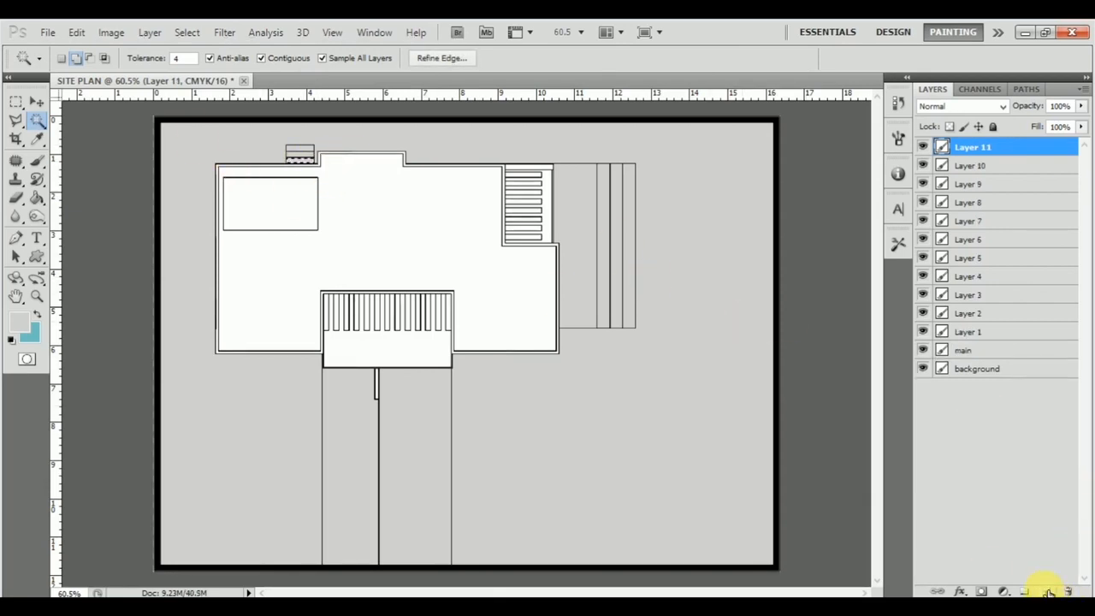
pyautogui.hotkey('ctrl', 'd')
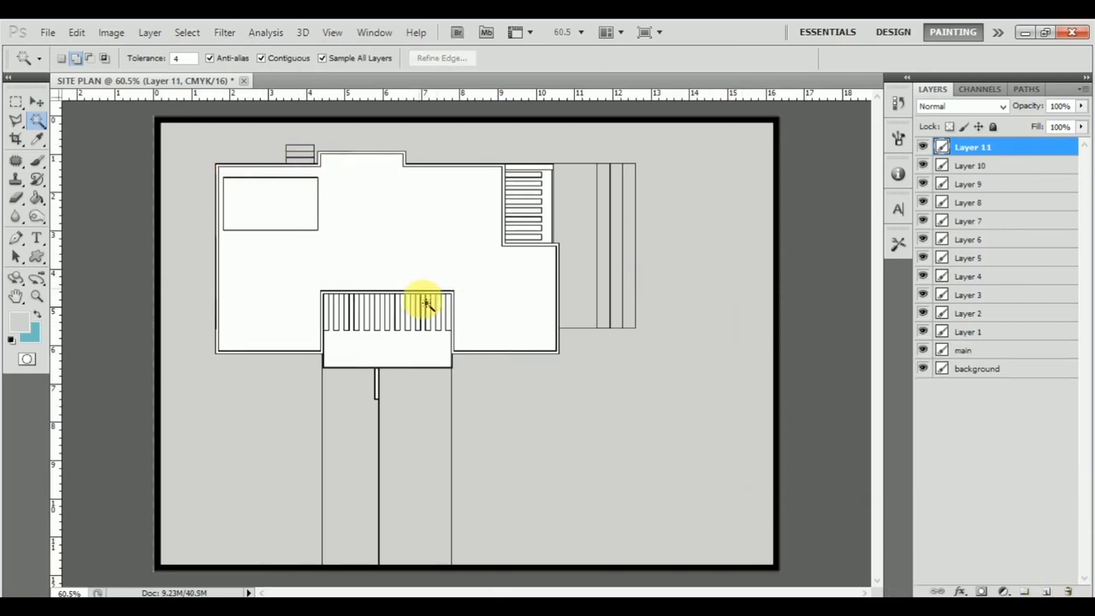
# Step: Fill the small rectangle at the head of the path and the thin strip above the horizontal slats with light grey on separate new layers
pyautogui.click(377, 388)
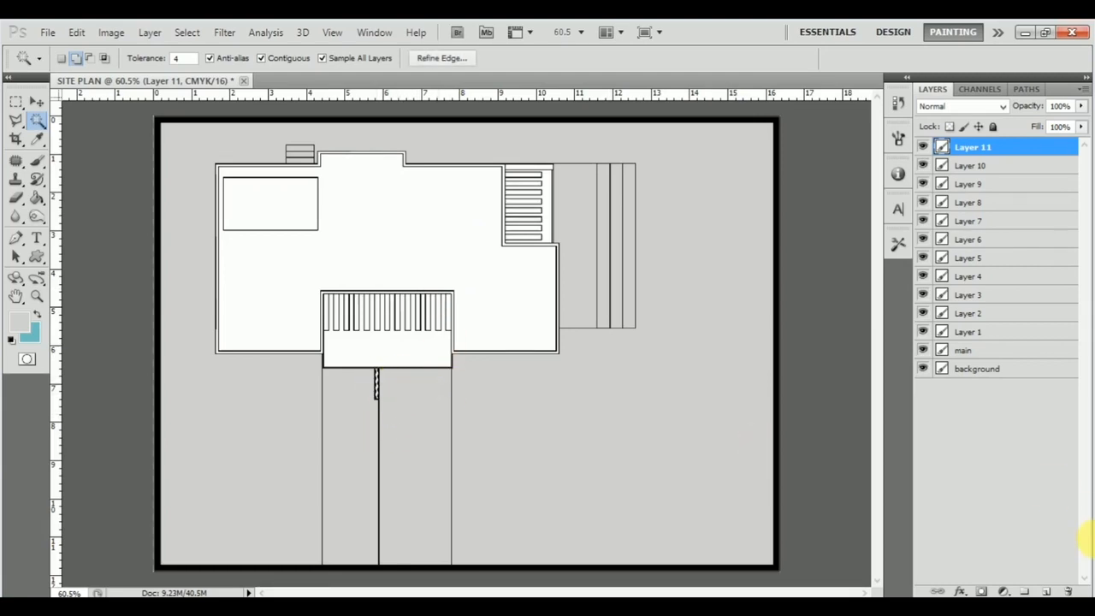
pyautogui.click(1048, 591)
pyautogui.hotkey('ctrl', 'd')
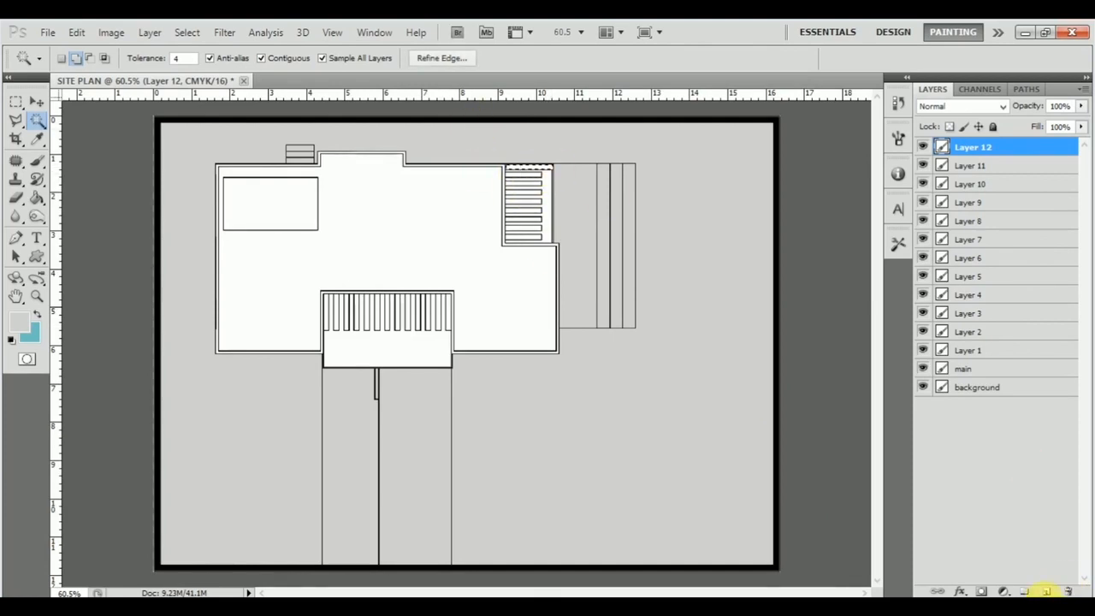
pyautogui.click(1049, 592)
pyautogui.hotkey('ctrl', 'd')
# Step: Select the open areas around both sets of slats and fill them together with light grey on a new layer
pyautogui.click(546, 214)
pyautogui.click(428, 355)
pyautogui.click(335, 326)
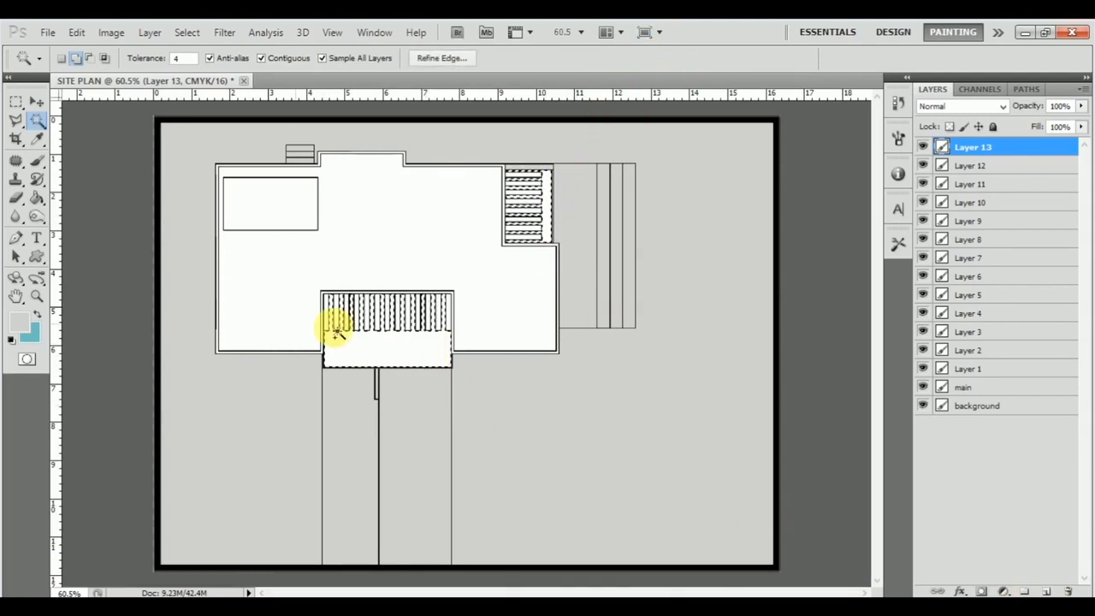
pyautogui.click(1046, 592)
pyautogui.hotkey('ctrl', 'd')
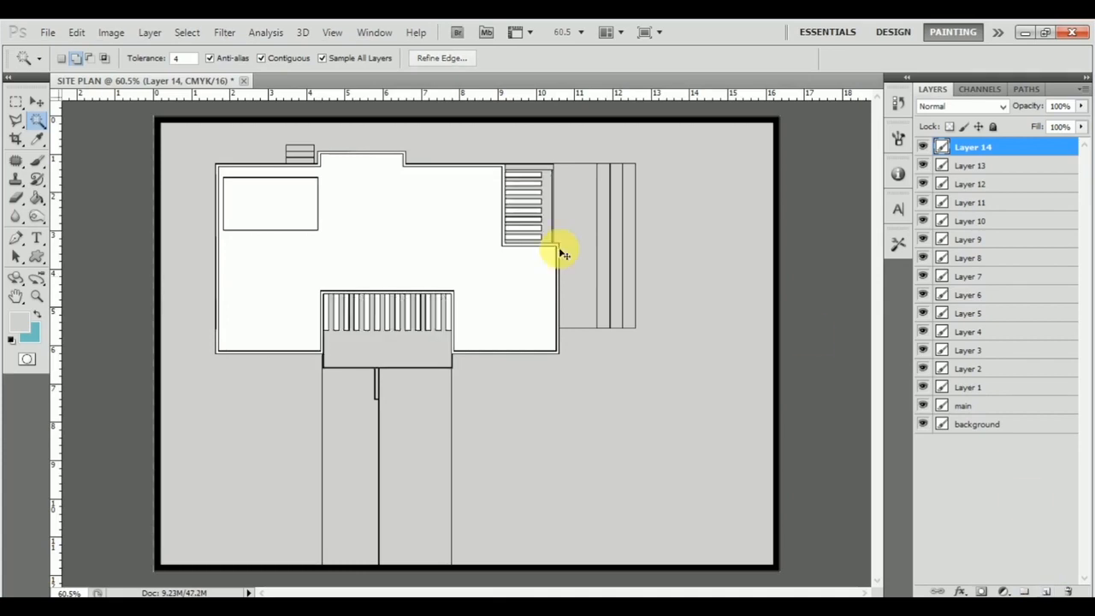
# Step: Select all the white vertical slats above the entrance with the Magic Wand
pyautogui.scroll(7, 290, 323)
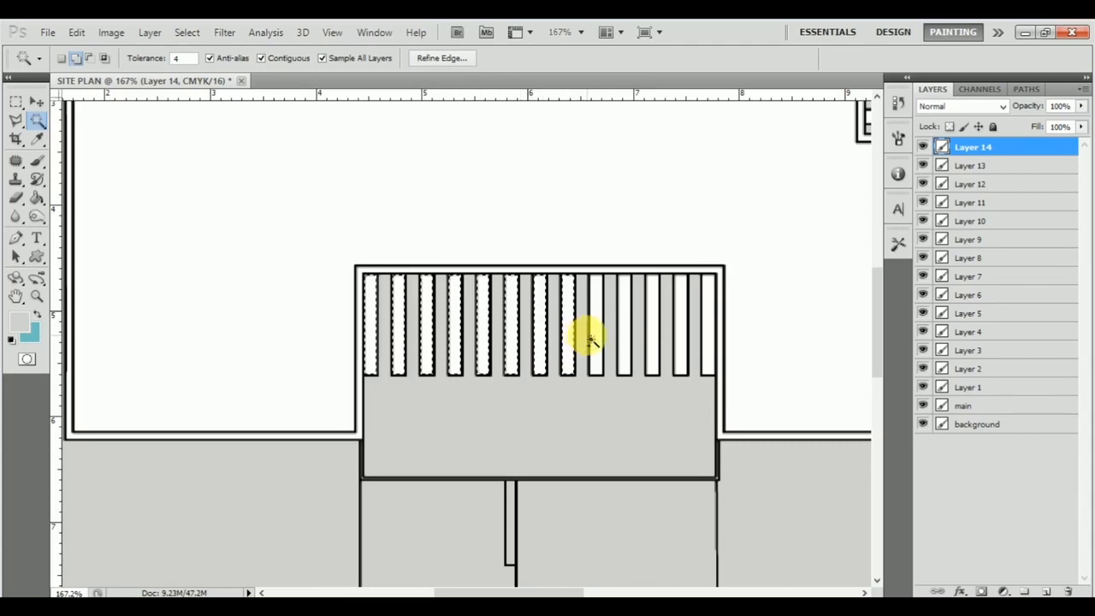
pyautogui.click(625, 330)
pyautogui.click(654, 318)
pyautogui.click(680, 314)
pyautogui.click(710, 306)
pyautogui.scroll(-2, 492, 332)
pyautogui.hscroll(6, 395, 337)
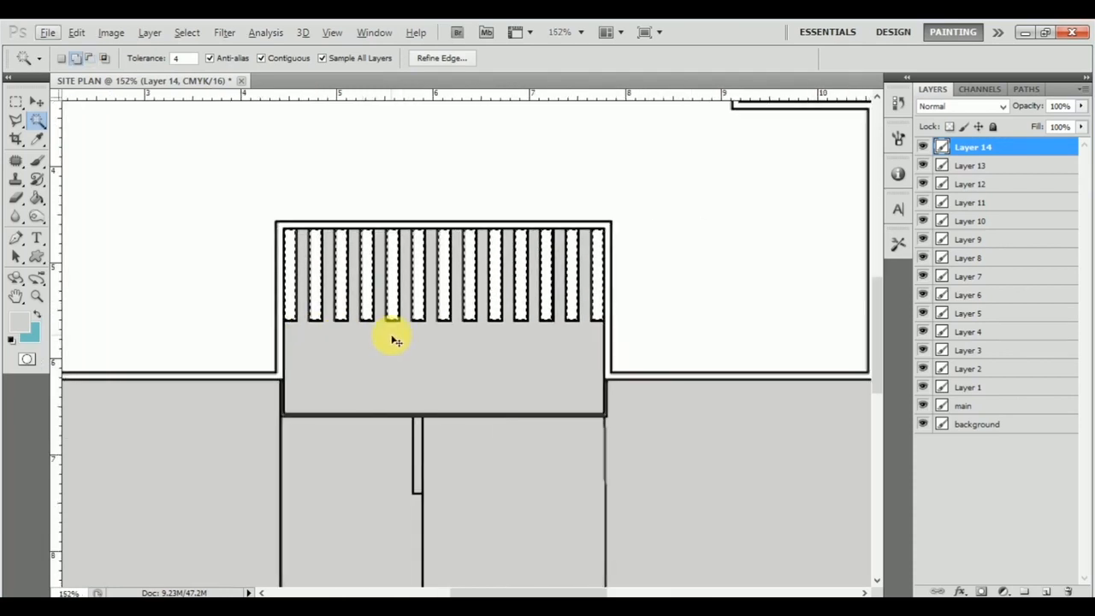
# Step: Add the eight horizontal slats to the selection and fill all the slats with light grey on a new layer
pyautogui.scroll(2, 546, 306)
pyautogui.scroll(2, 565, 265)
pyautogui.scroll(4, 582, 232)
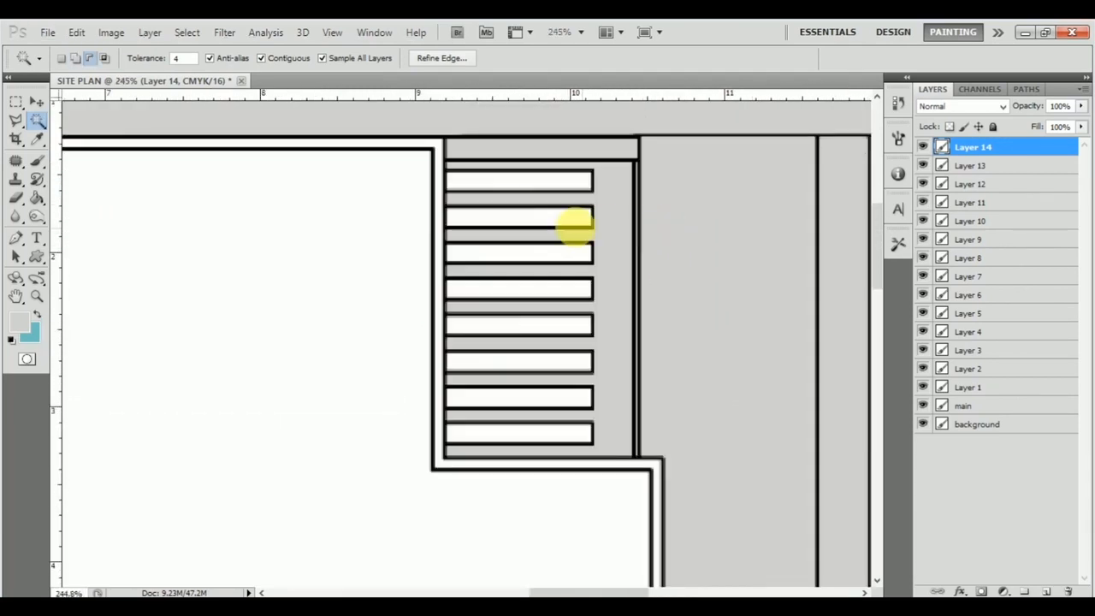
pyautogui.click(557, 179)
pyautogui.click(561, 218)
pyautogui.click(567, 252)
pyautogui.click(560, 289)
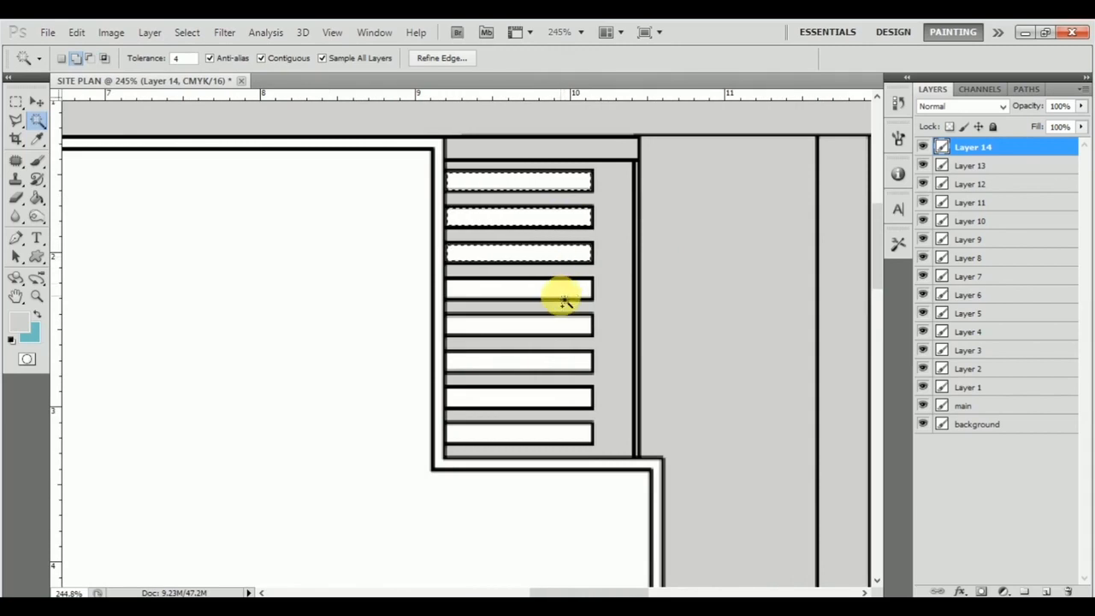
pyautogui.click(569, 327)
pyautogui.click(563, 363)
pyautogui.click(567, 396)
pyautogui.click(543, 434)
pyautogui.hotkey('ctrl', '0')
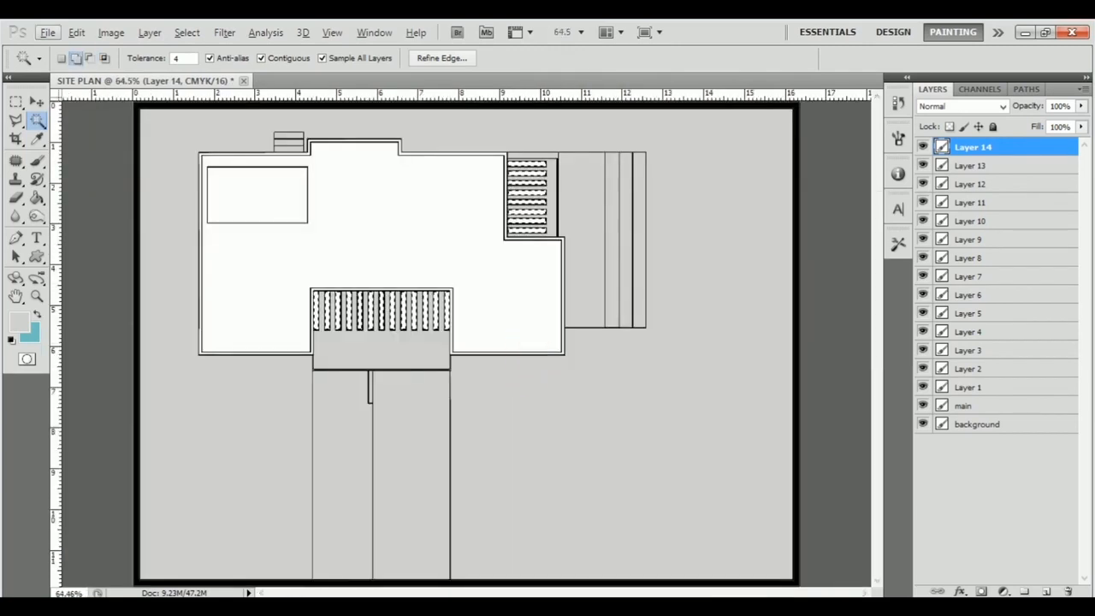
pyautogui.click(1045, 591)
pyautogui.hotkey('ctrl', 'd')
# Step: Select the thin wall band around the building with the Magic Wand and add a new layer for it
pyautogui.scroll(2, 389, 344)
pyautogui.scroll(6, 171, 396)
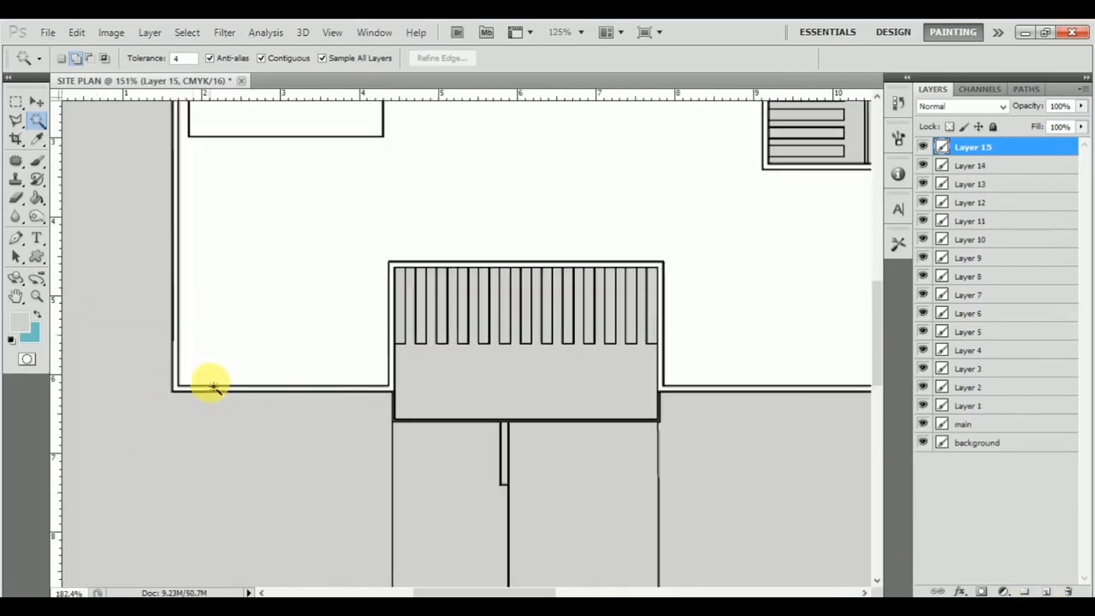
pyautogui.click(212, 402)
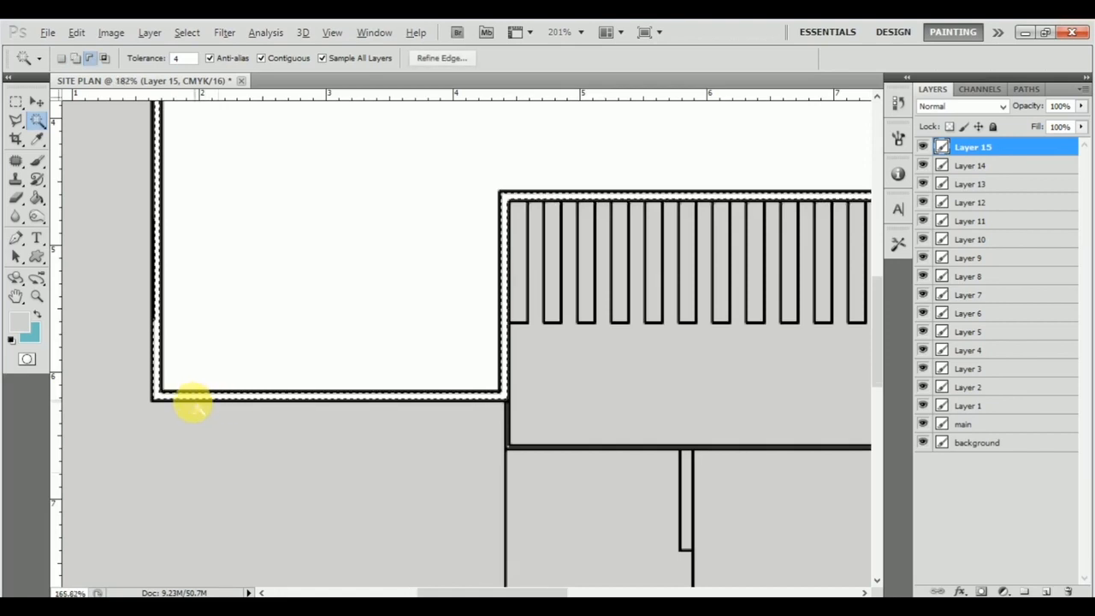
pyautogui.scroll(-5, 185, 408)
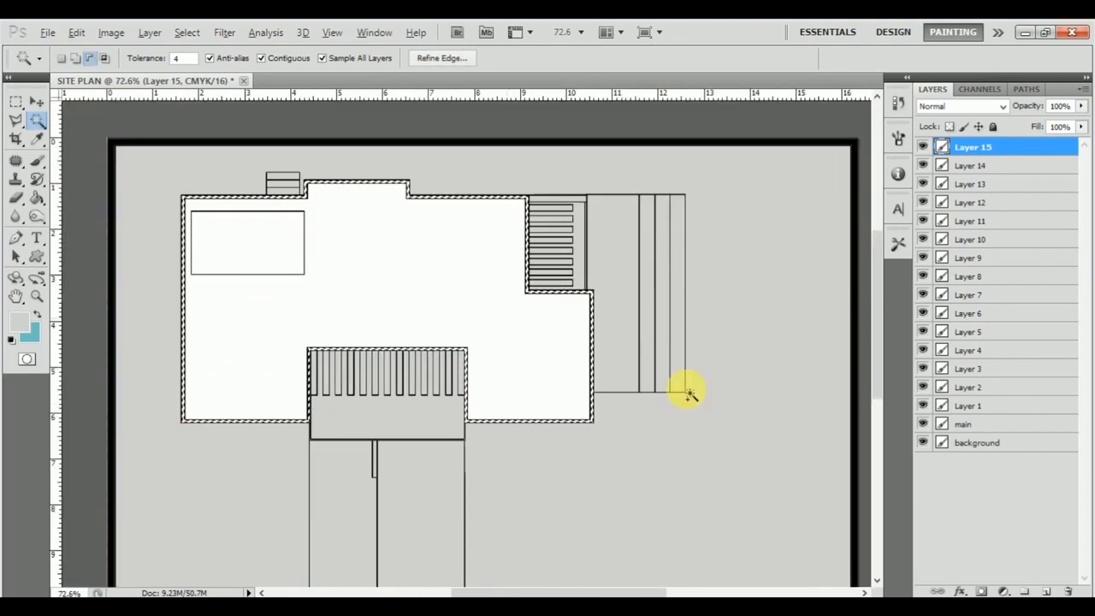
pyautogui.click(1046, 591)
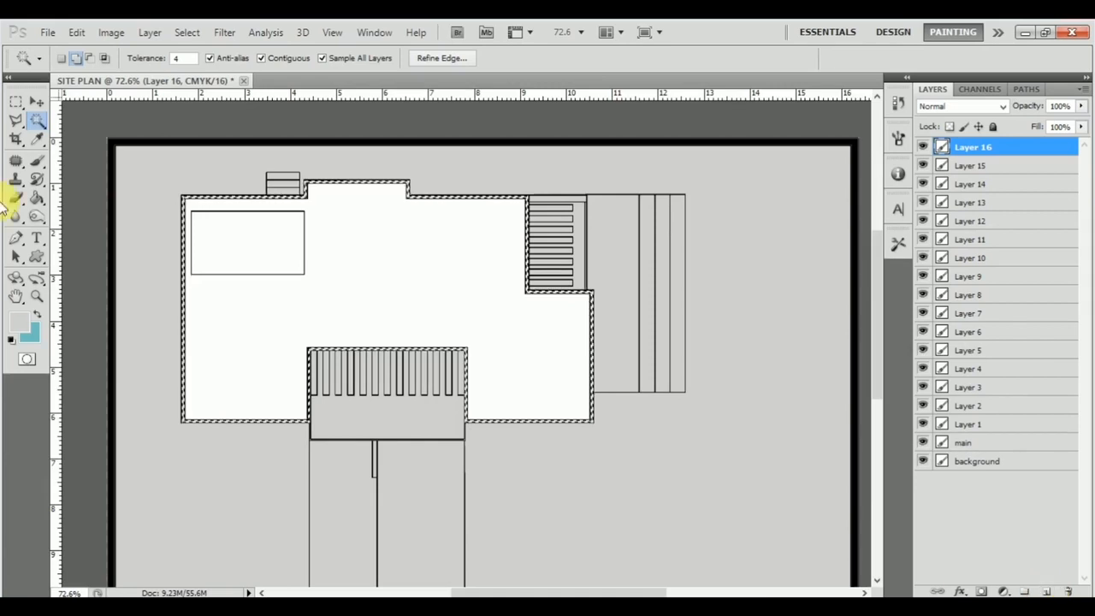
# Step: Set the background colour to black (000000) and fill the selected wall band with it, leaving nothing selected
pyautogui.click(30, 334)
pyautogui.click(308, 472)
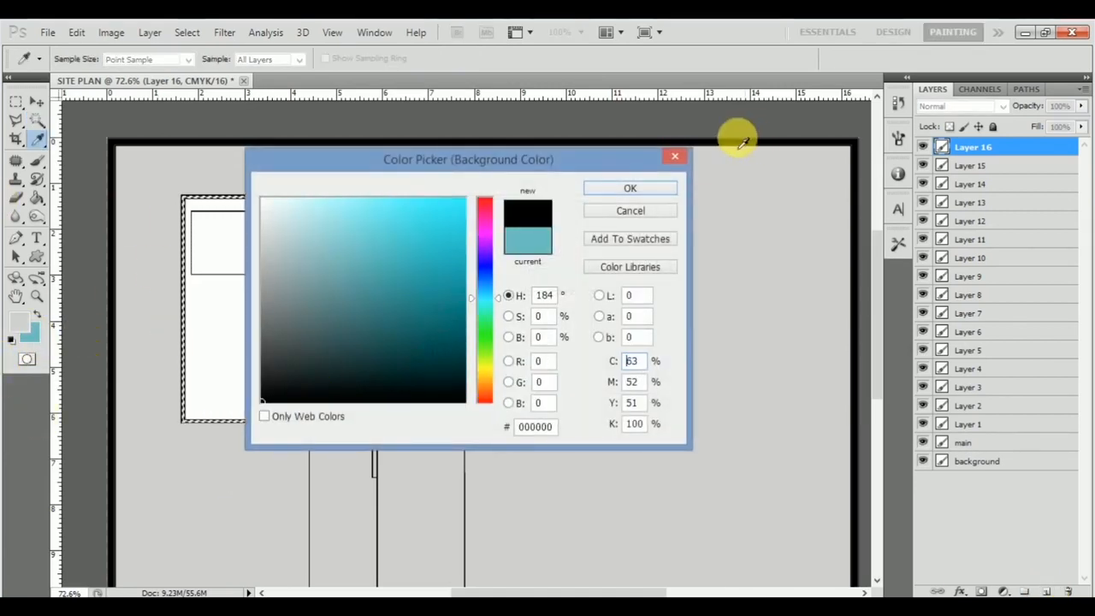
pyautogui.click(659, 192)
pyautogui.press('w')
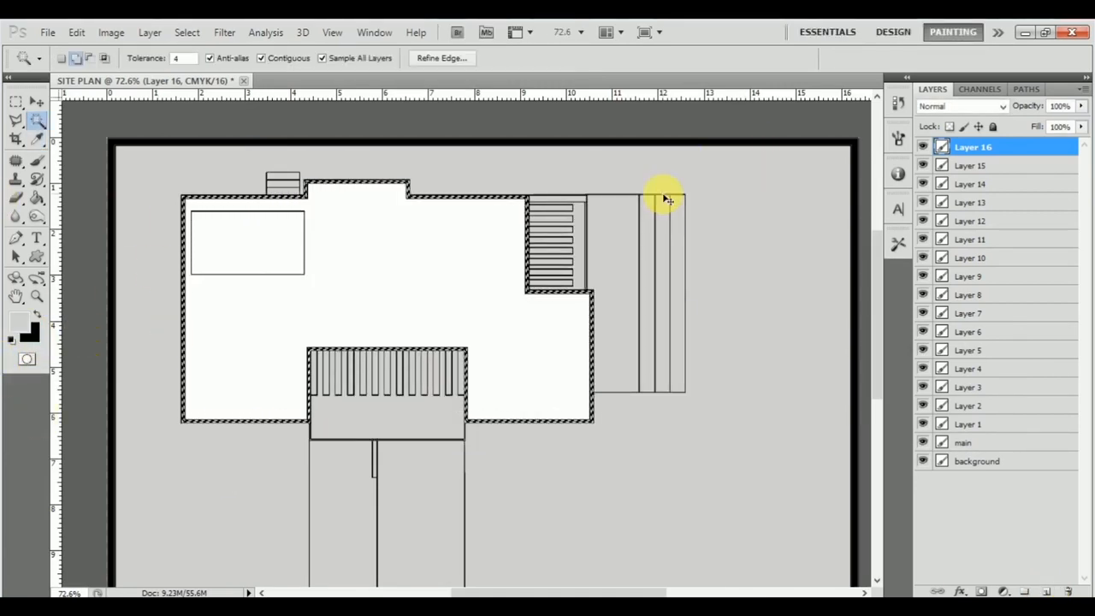
pyautogui.hotkey('ctrl', 'BackSpace')
pyautogui.hotkey('ctrl', 'd')
# Step: Select the main area inside the building walls and fill it with light grey on a new layer
pyautogui.scroll(2, 415, 403)
pyautogui.click(552, 353)
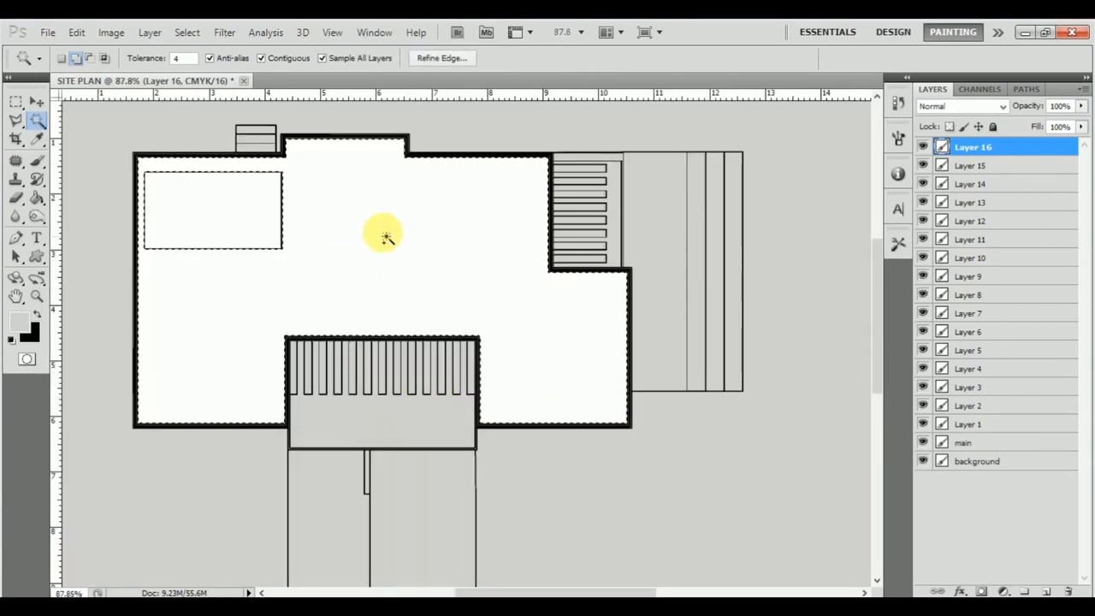
pyautogui.click(1046, 591)
pyautogui.hotkey('alt', 'BackSpace')
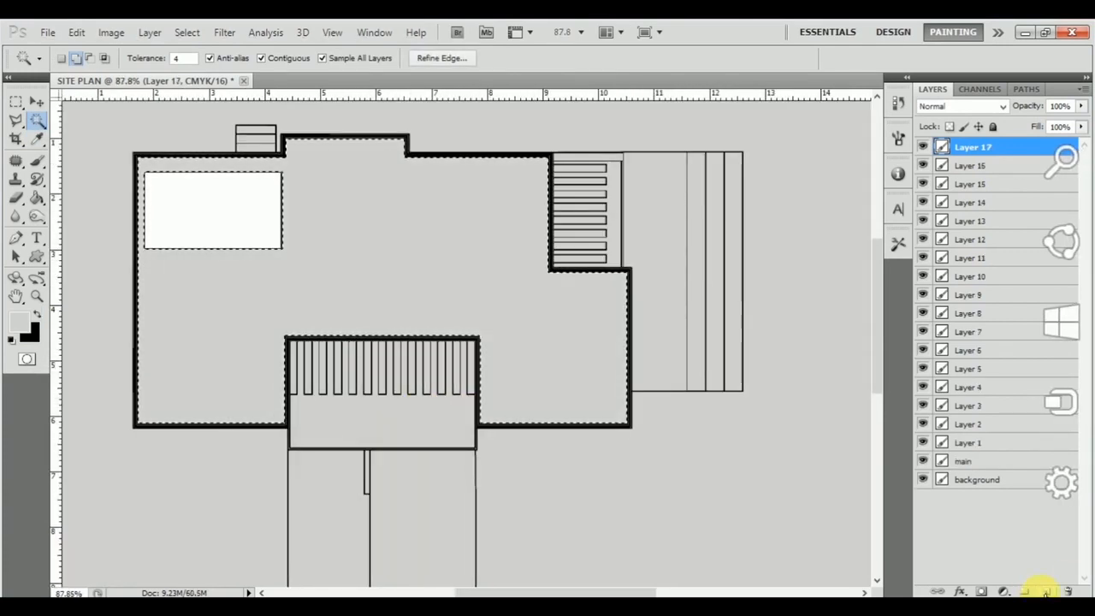
pyautogui.hotkey('ctrl', 'd')
# Step: Fill the white rectangle inside the building with light grey on its own new layer and deselect
pyautogui.click(262, 233)
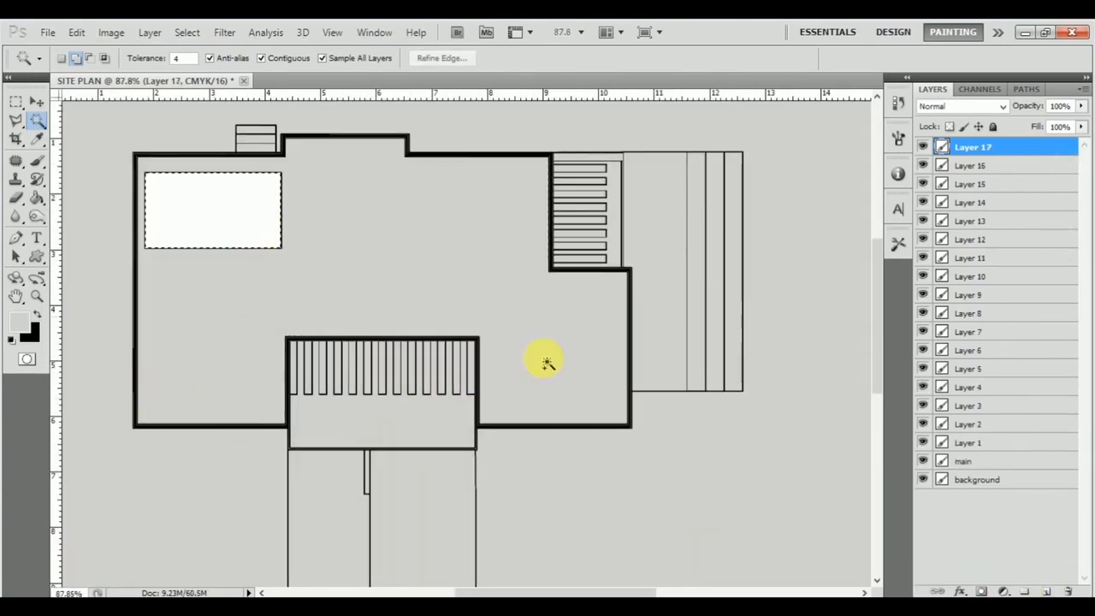
pyautogui.click(1045, 591)
pyautogui.hotkey('alt', 'BackSpace')
pyautogui.hotkey('ctrl', 'd')
# Step: Rename Layer 1 as "boundry wall"
pyautogui.scroll(-5, 403, 355)
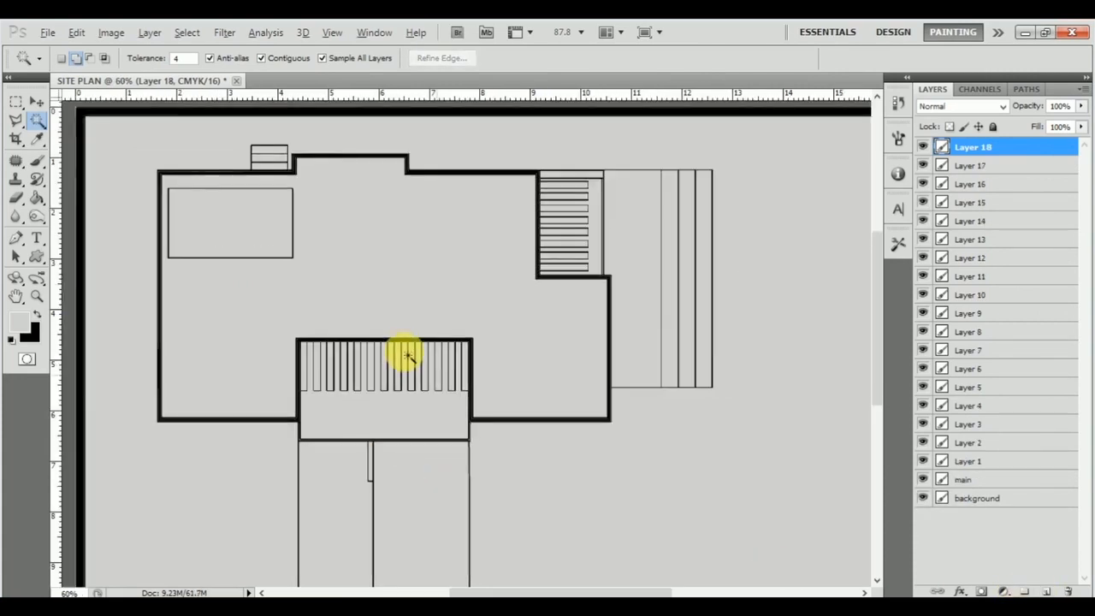
pyautogui.scroll(1, 472, 252)
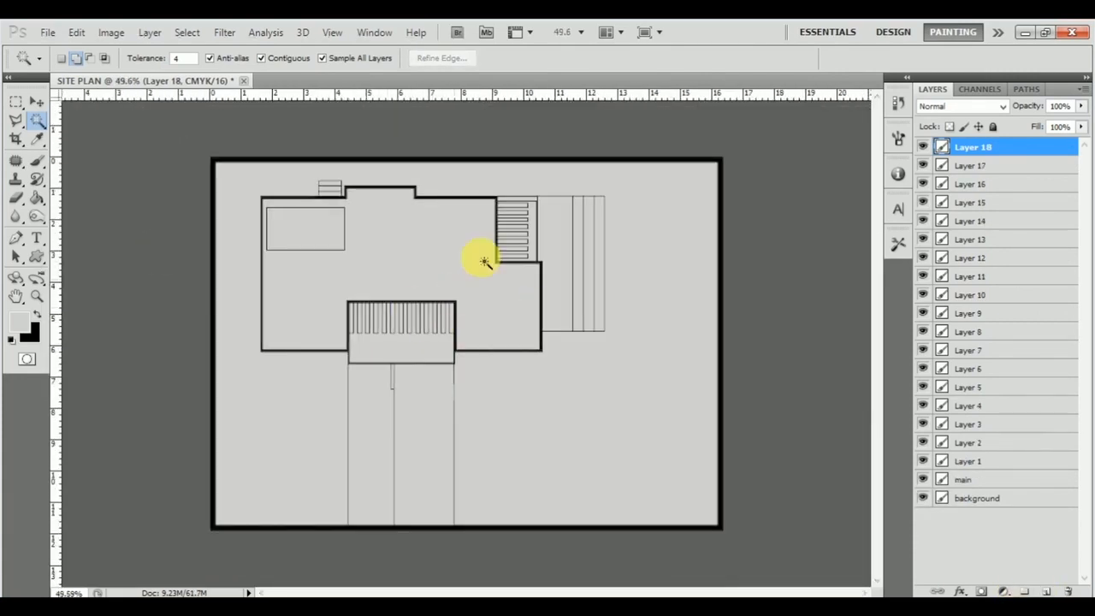
pyautogui.doubleClick(975, 462)
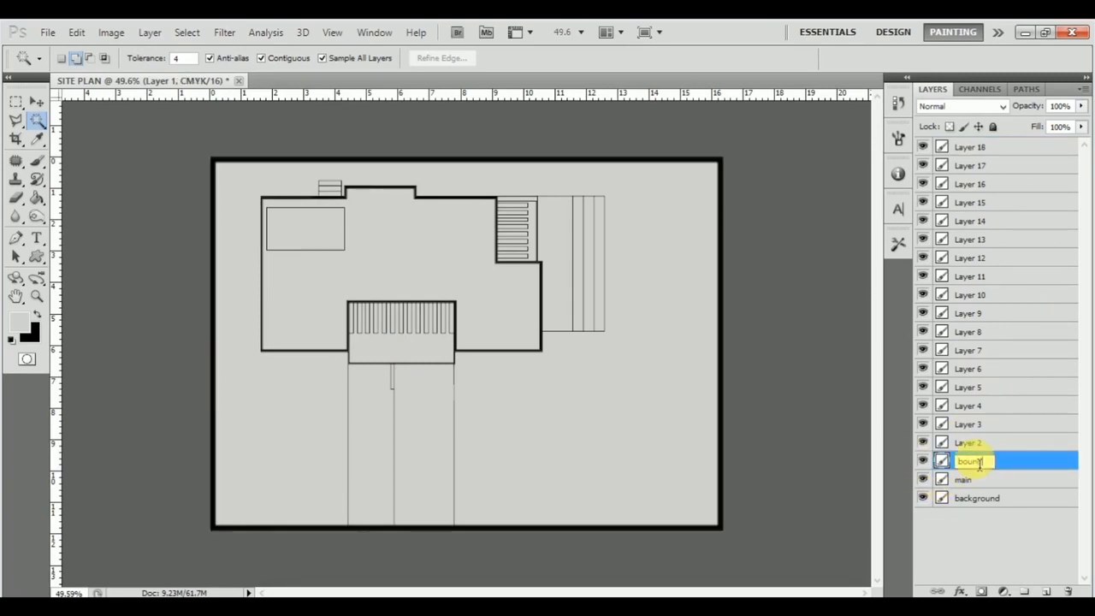
pyautogui.write('boundry wall')
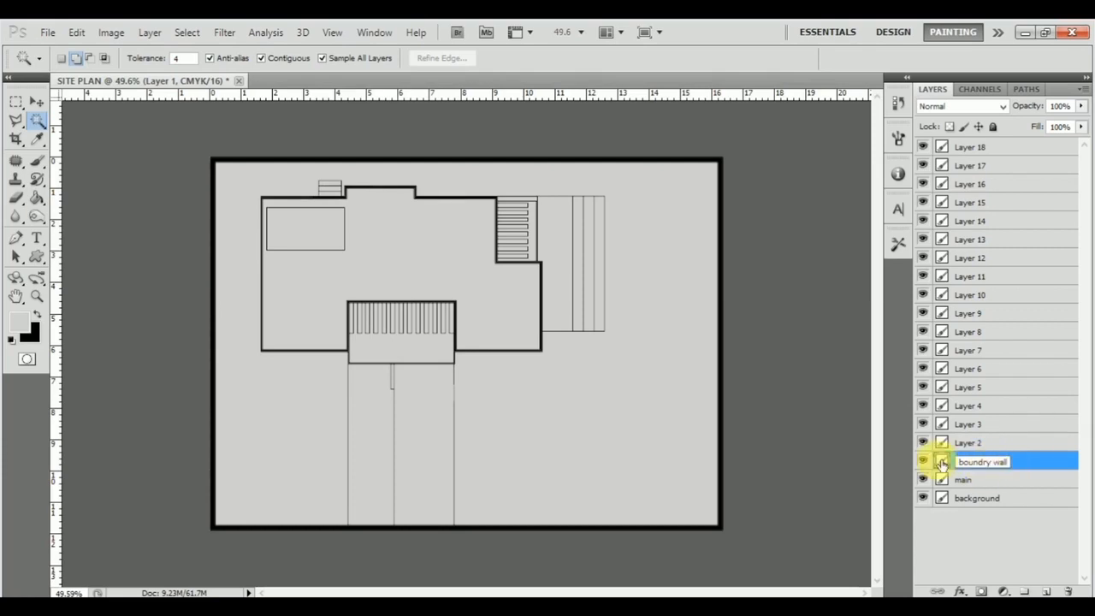
pyautogui.press('Return')
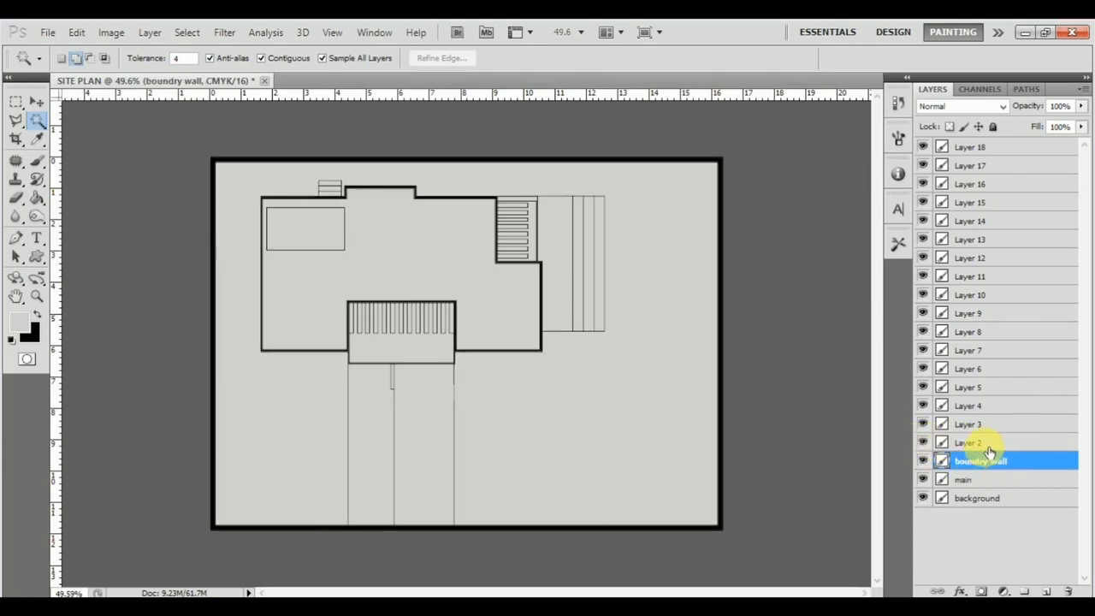
# Step: Rename Layer 2 as "grass" and Layer 3 as "drive way"
pyautogui.doubleClick(971, 442)
pyautogui.write('grass')
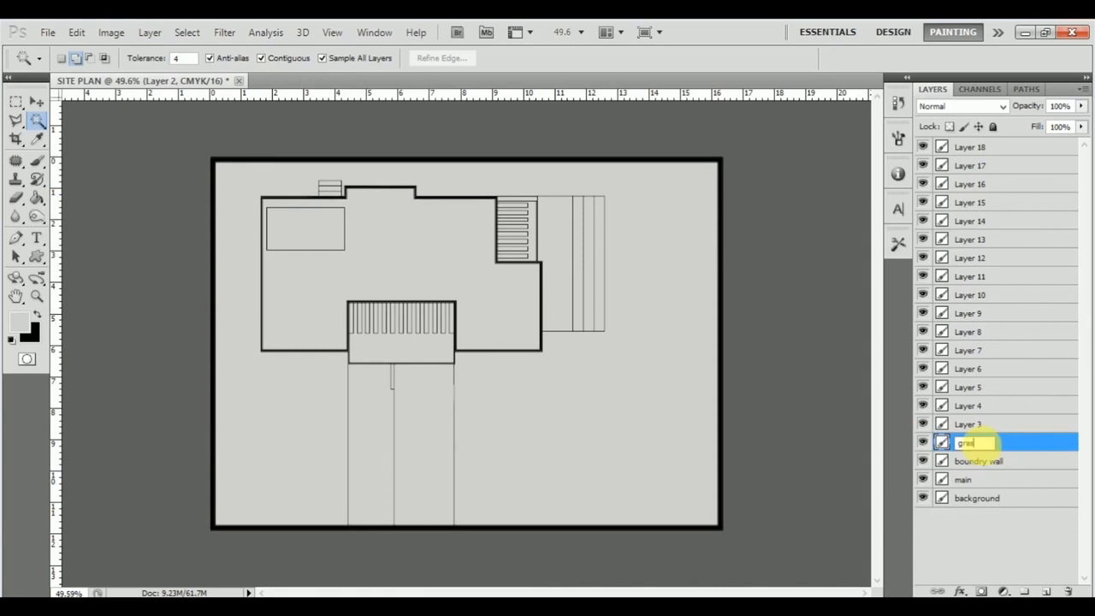
pyautogui.click(926, 428)
pyautogui.click(924, 425)
pyautogui.doubleClick(970, 424)
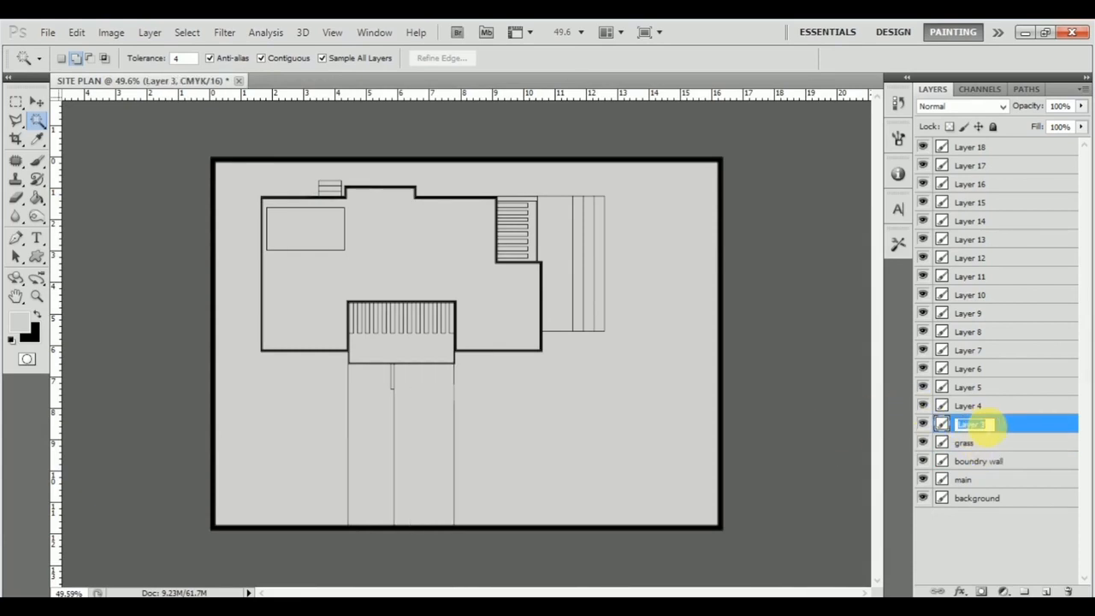
pyautogui.write('drive way')
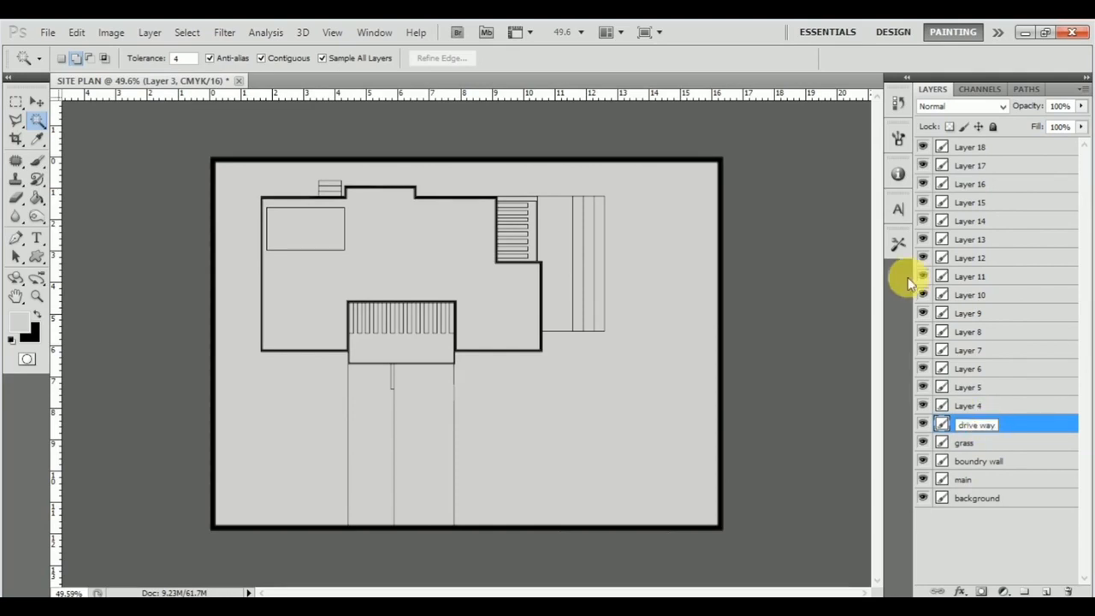
pyautogui.press('Return')
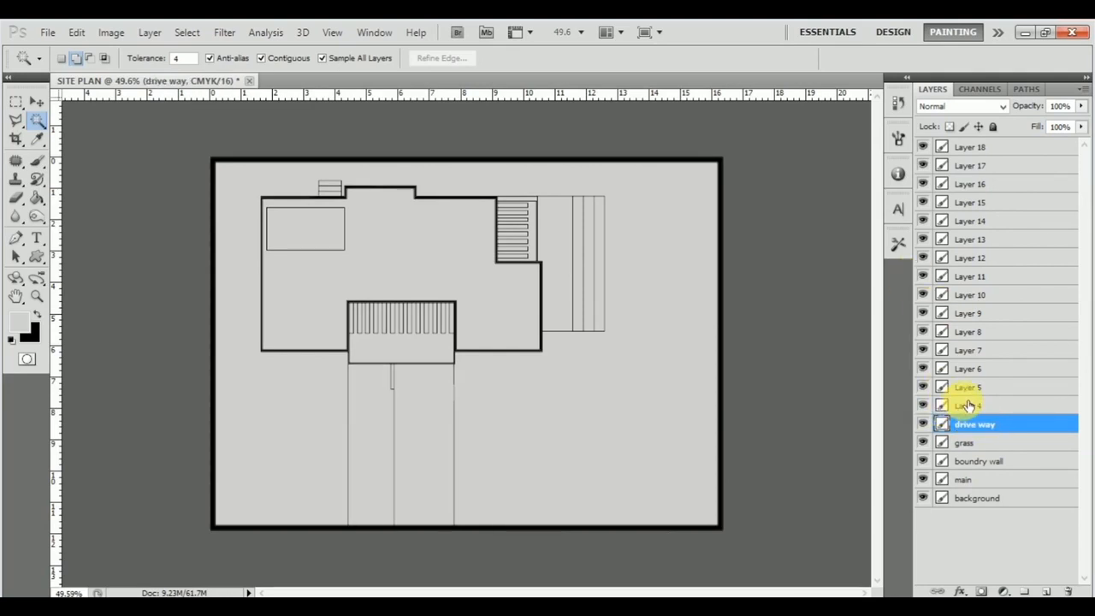
# Step: Rename Layer 4 as "walk way"
pyautogui.doubleClick(969, 407)
pyautogui.write('walk')
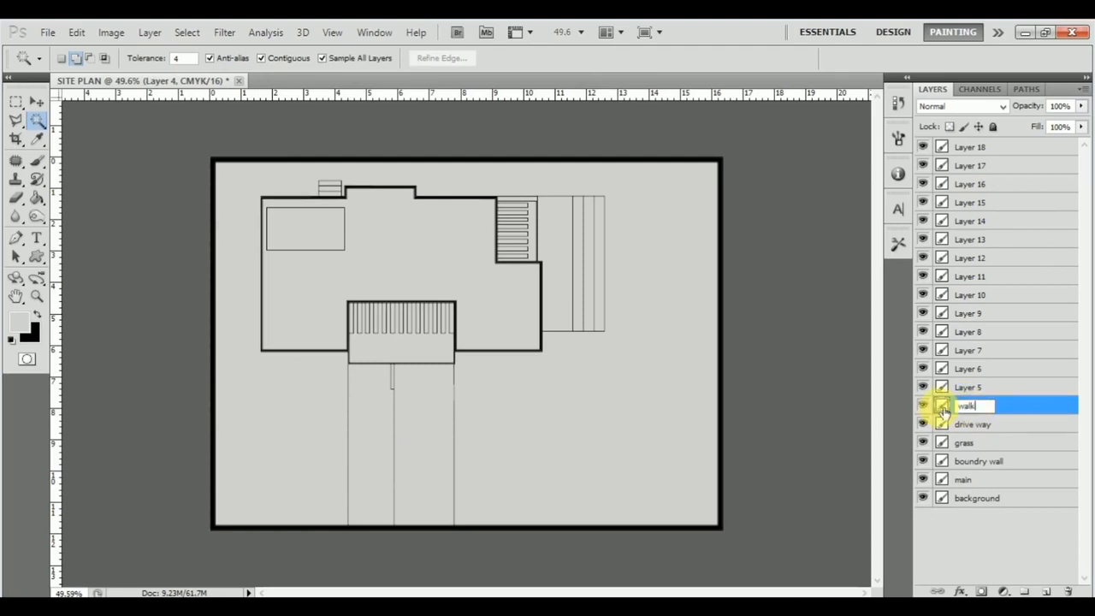
pyautogui.write(' wayy')
pyautogui.press('BackSpace')
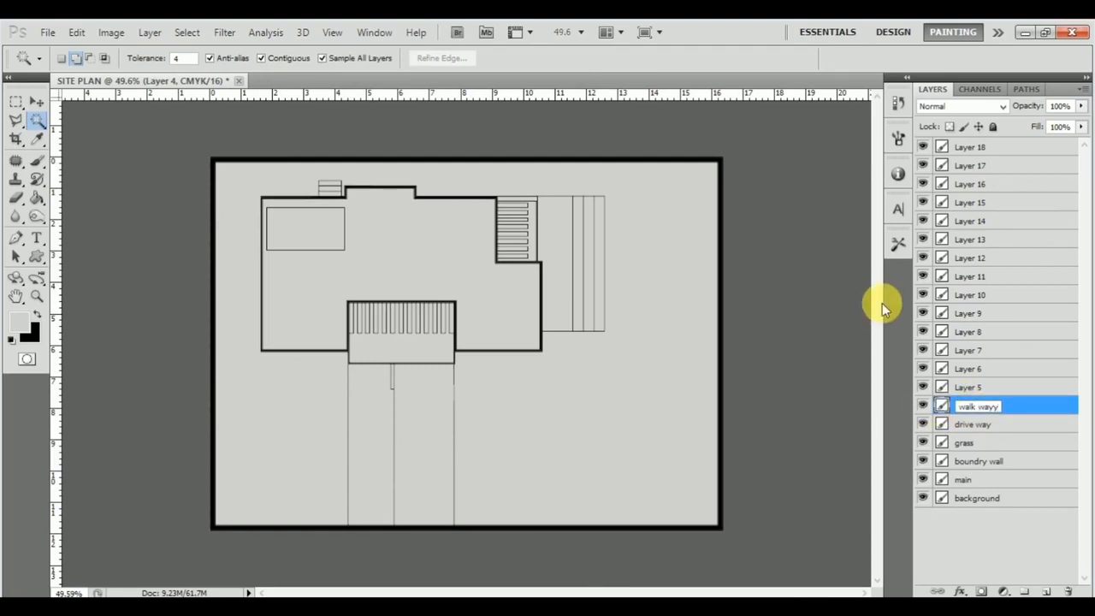
pyautogui.press('Return')
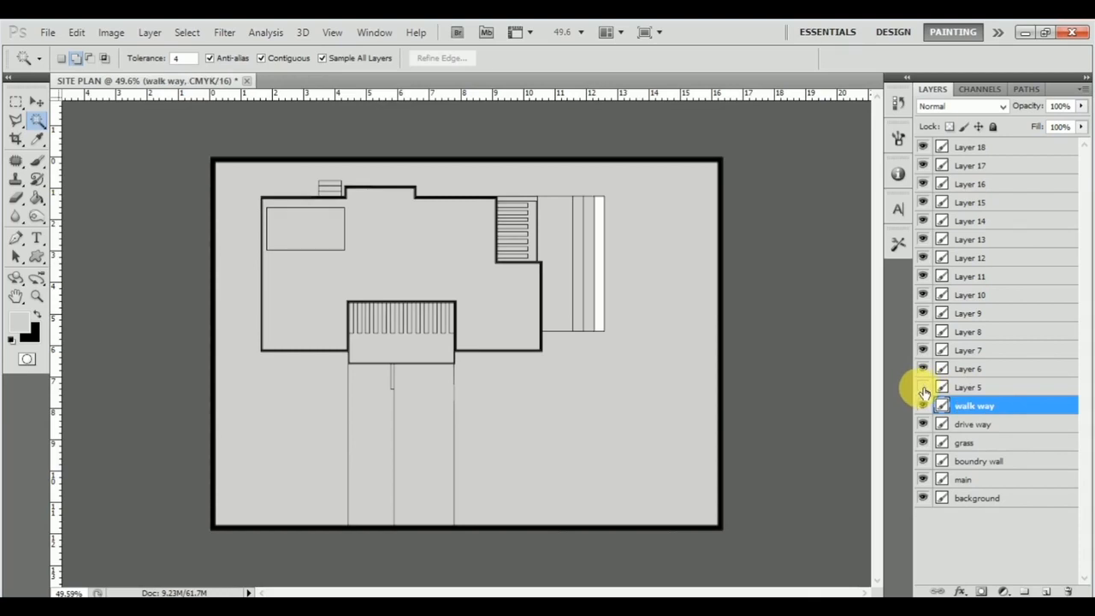
# Step: Rename Layers 5, 6, 7 and 8 as s1, s2, s3 and s4 respectively
pyautogui.doubleClick(971, 388)
pyautogui.write('s1')
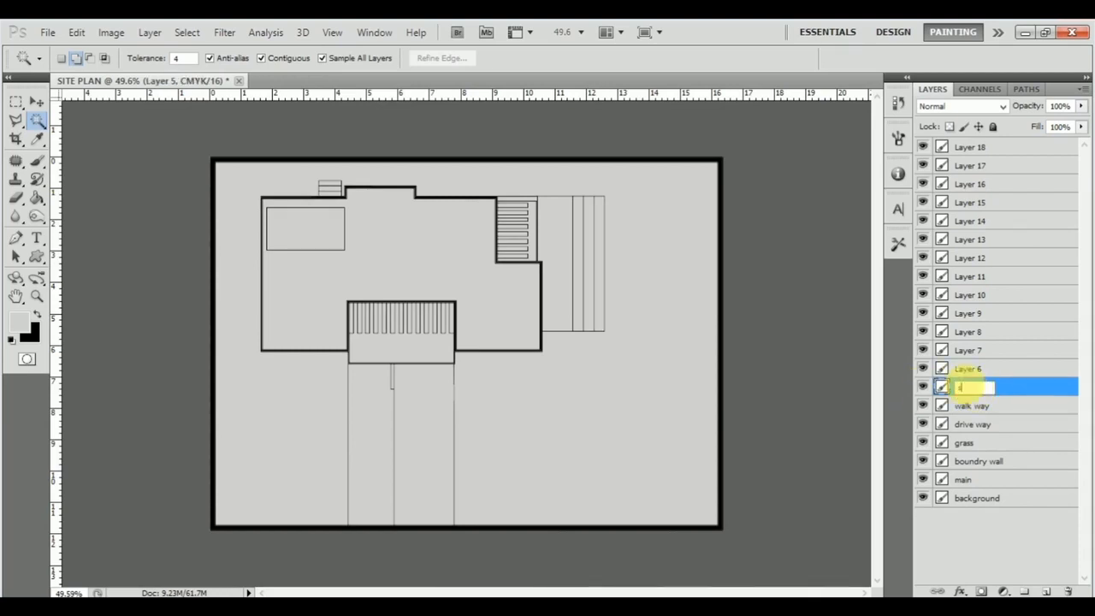
pyautogui.doubleClick(962, 370)
pyautogui.write('s2')
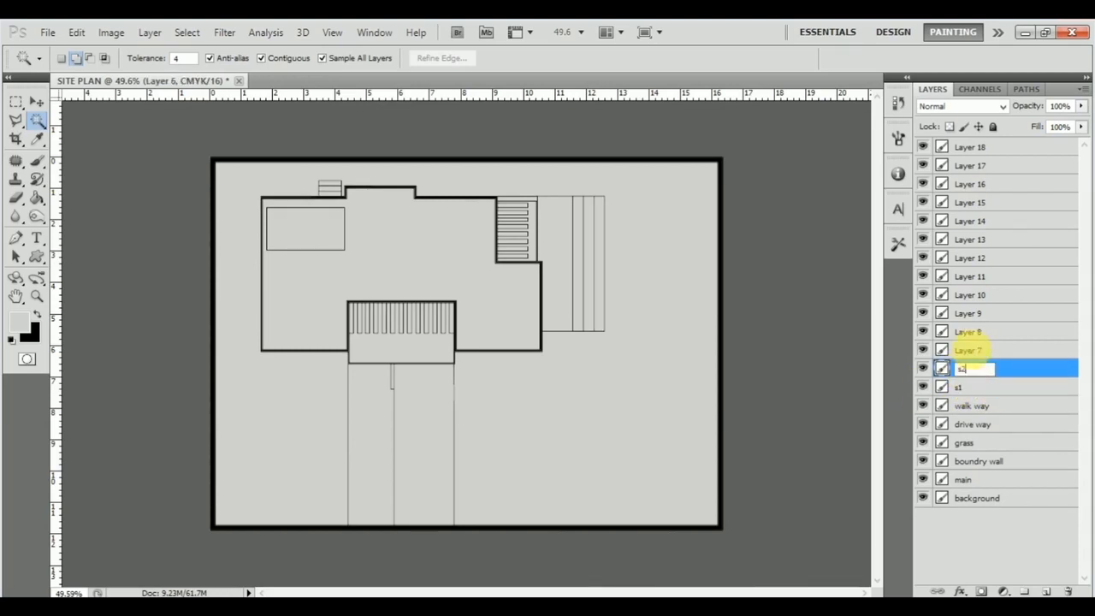
pyautogui.doubleClick(967, 350)
pyautogui.write('s3')
pyautogui.click(972, 334)
pyautogui.doubleClick(965, 334)
pyautogui.write('s4')
pyautogui.press('Return')
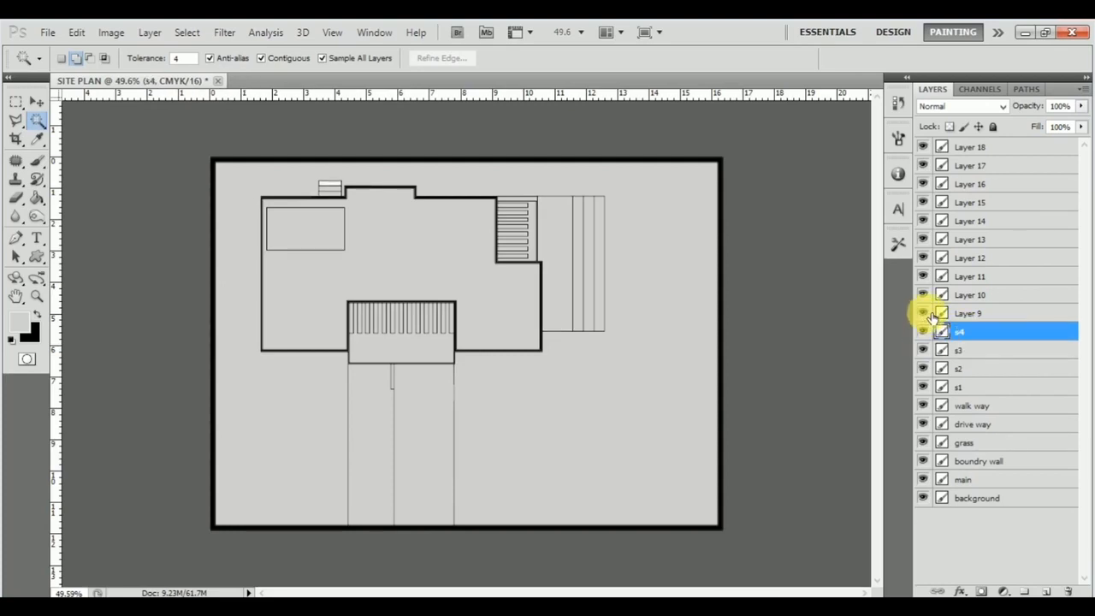
# Step: Rename Layer 9 as n1 and Layer 10 as n2n
pyautogui.doubleClick(982, 315)
pyautogui.write('n1')
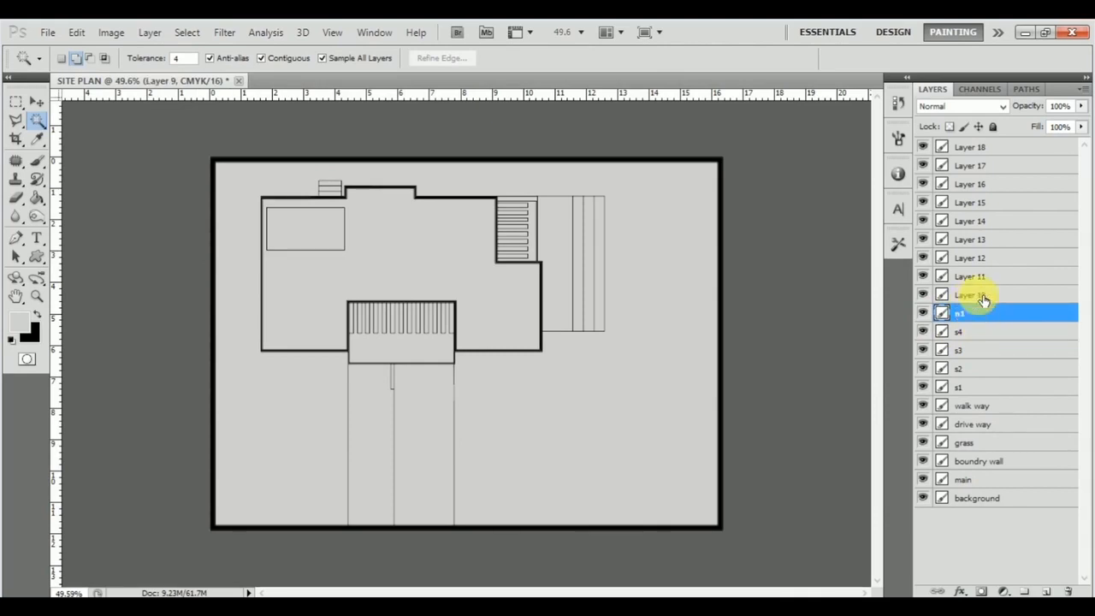
pyautogui.doubleClick(982, 296)
pyautogui.write('n2n')
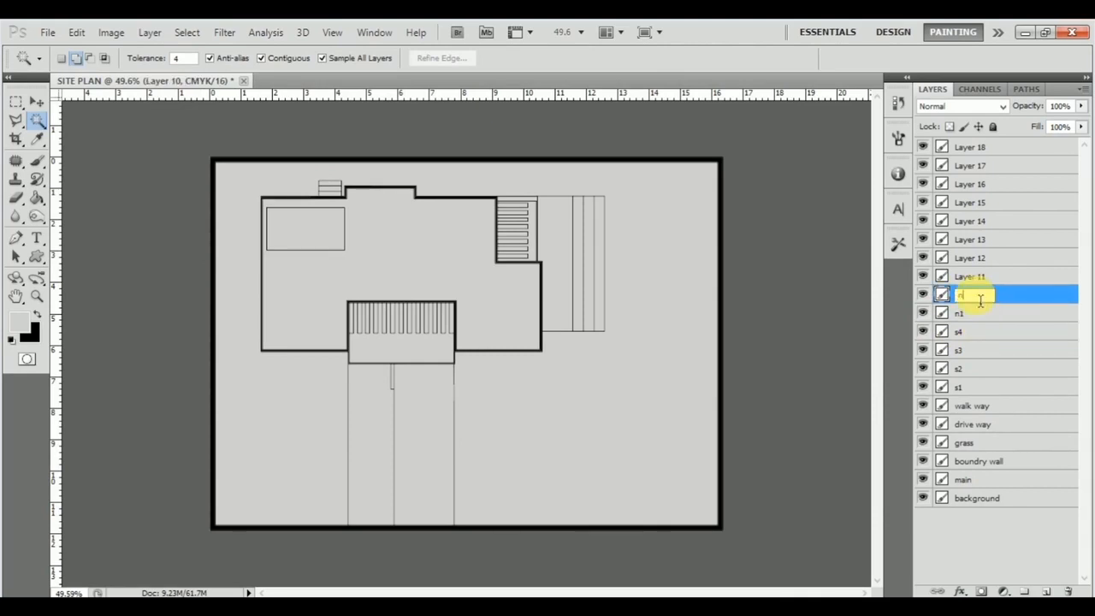
# Step: Delete Layer 11 and rename Layer 12 as n3
pyautogui.click(942, 283)
pyautogui.press('Delete')
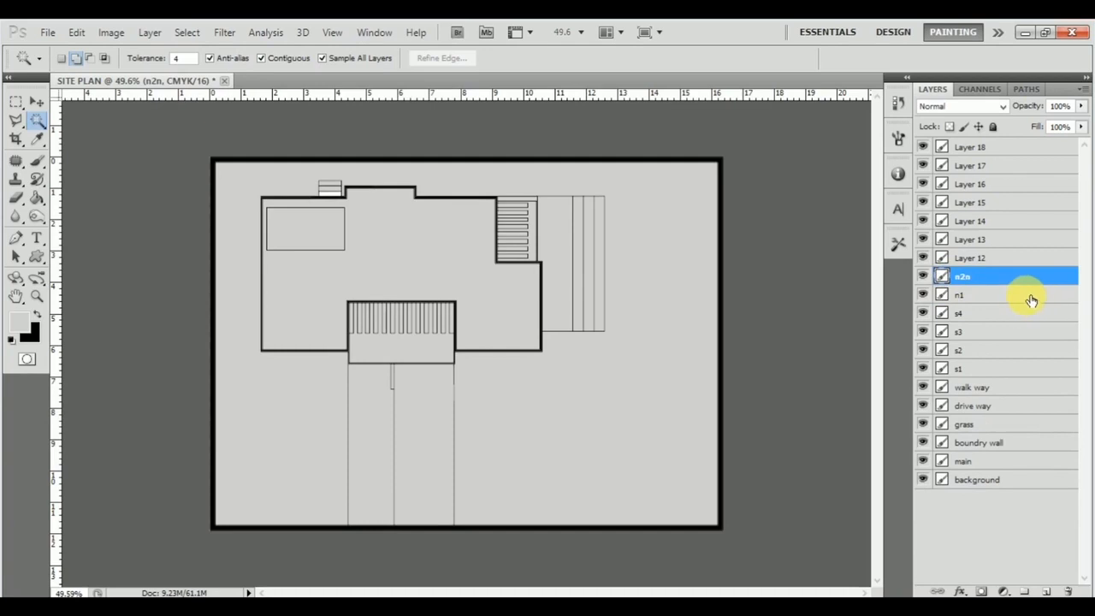
pyautogui.doubleClick(981, 260)
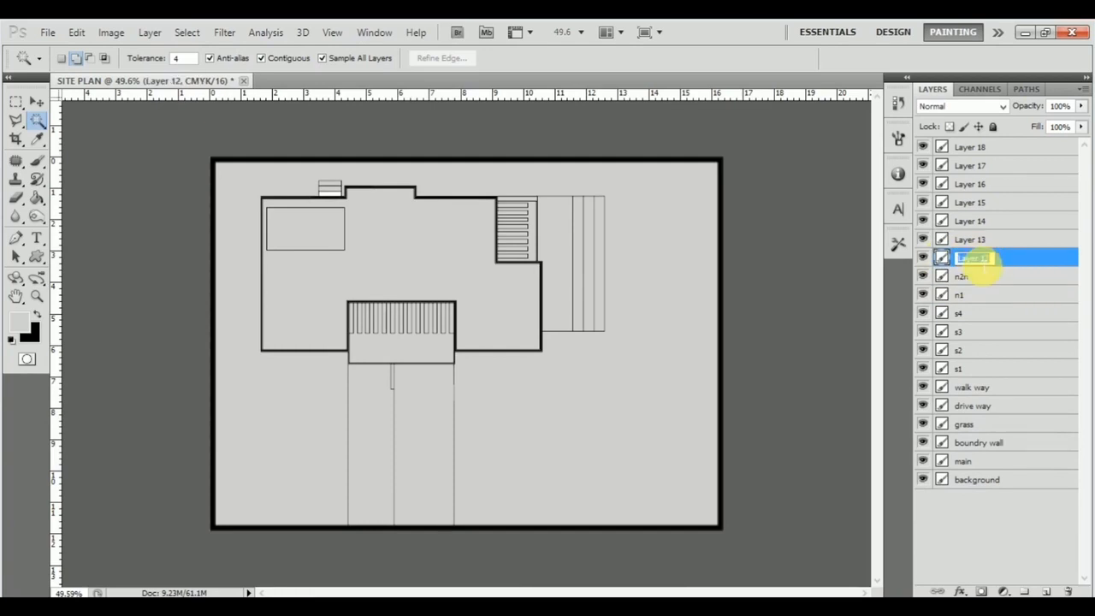
pyautogui.click(987, 240)
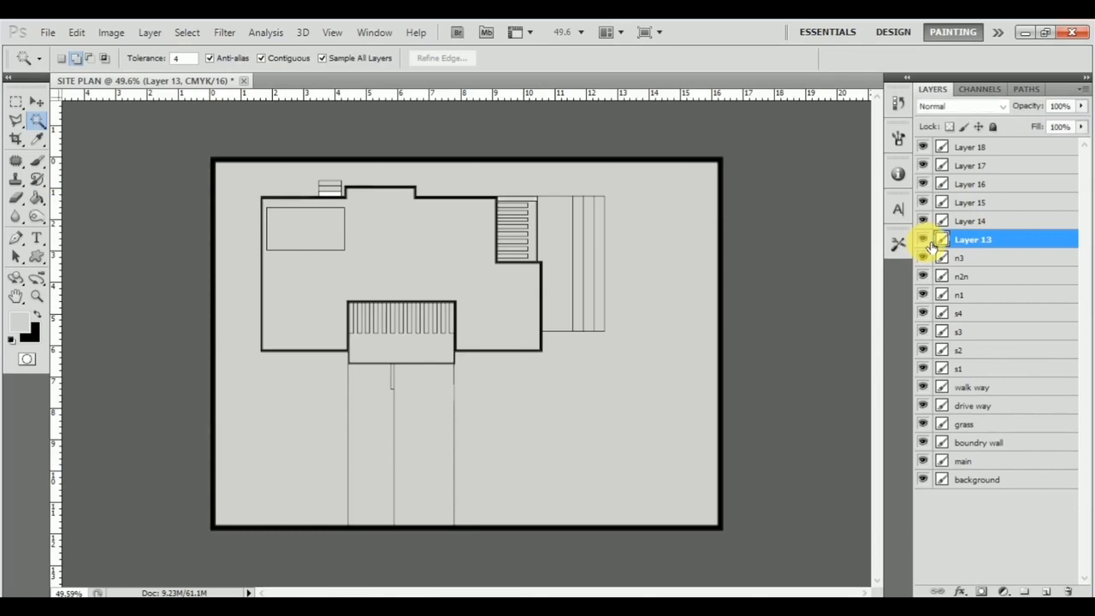
pyautogui.doubleClick(984, 243)
# Step: Rename the n2n layer as n3
pyautogui.doubleClick(961, 279)
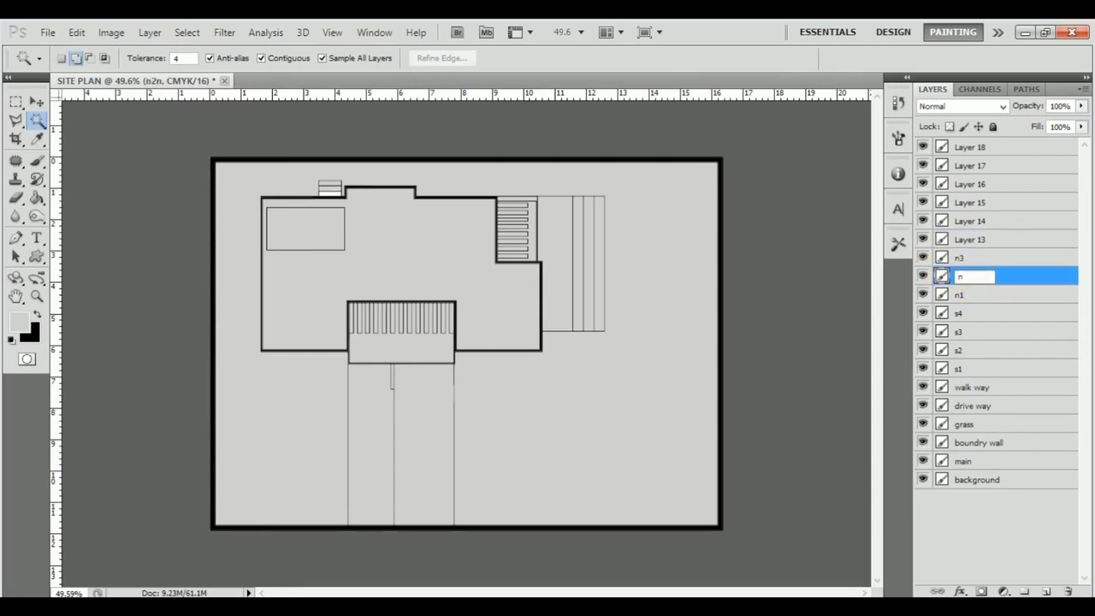
pyautogui.write('n2')
pyautogui.press('Return')
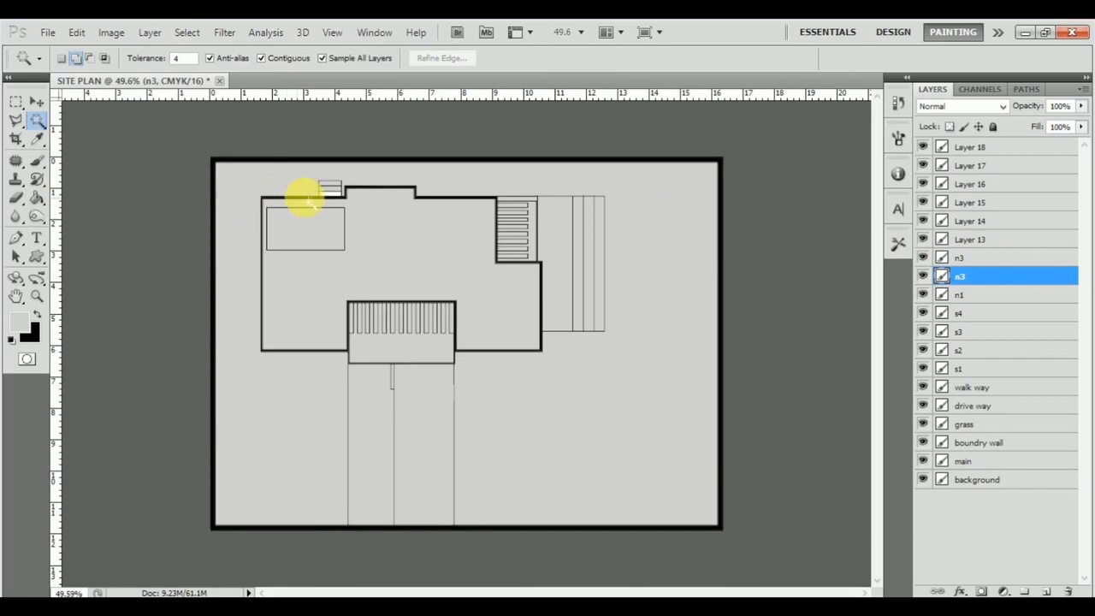
# Step: Fill the white step strip just above the building's upper wall with light grey on a new layer named n3, leaving nothing selected
pyautogui.click(339, 200)
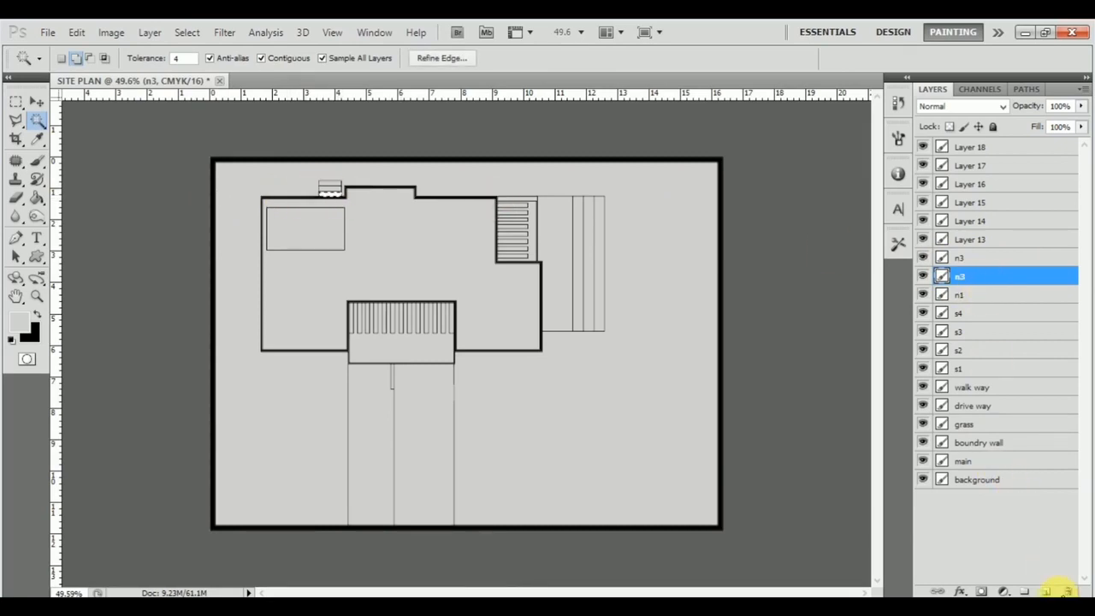
pyautogui.click(1047, 591)
pyautogui.hotkey('ctrl', 'd')
pyautogui.doubleClick(975, 278)
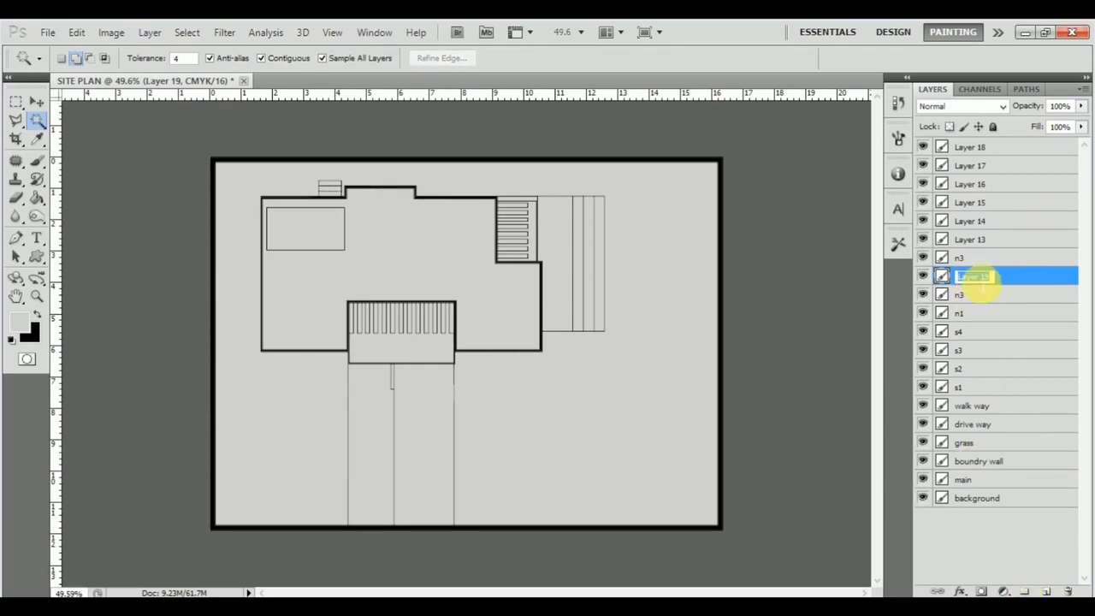
# Step: Check which area the n3 layer directly above n1 covers and rename that layer as n2
pyautogui.click(924, 294)
pyautogui.click(923, 294)
pyautogui.doubleClick(963, 296)
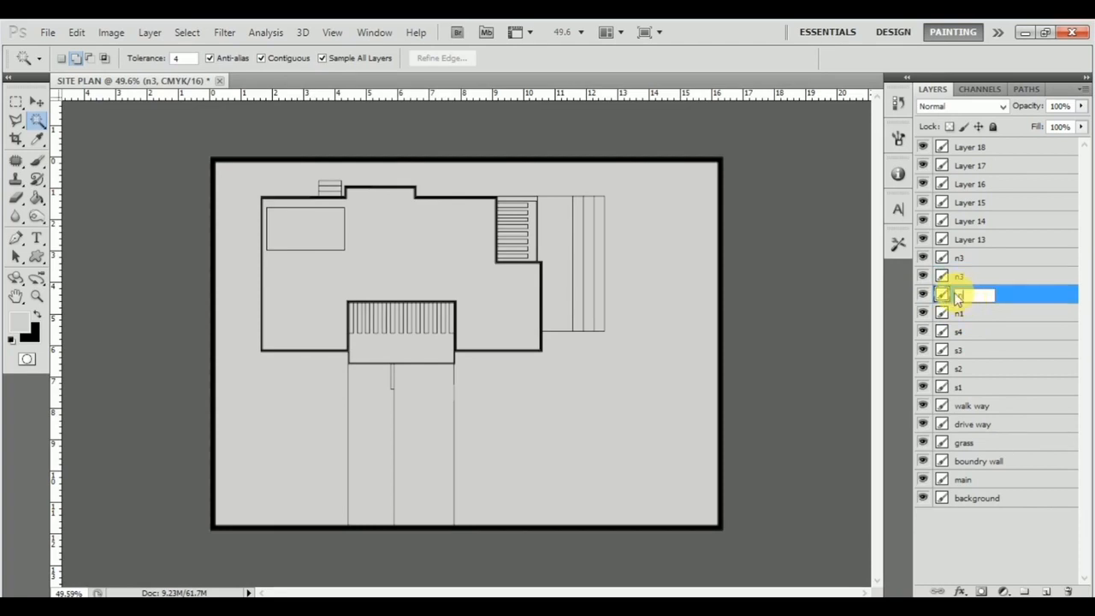
pyautogui.write('n2')
pyautogui.press('Return')
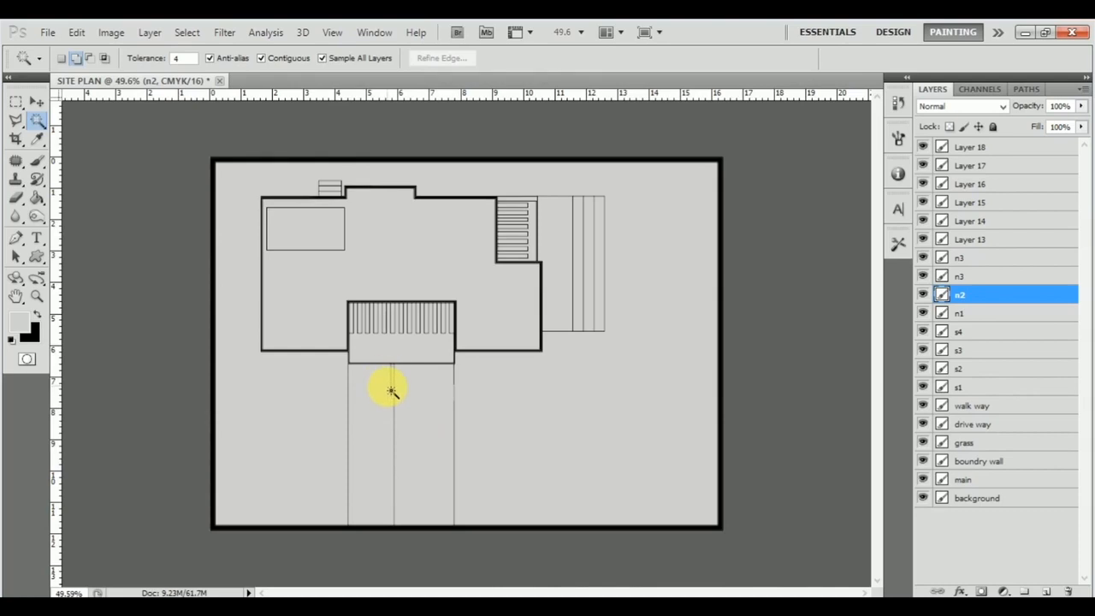
# Step: Rename the n3 layer directly below Layer 13 as "downwall" and Layer 13 as "upwall"
pyautogui.doubleClick(960, 258)
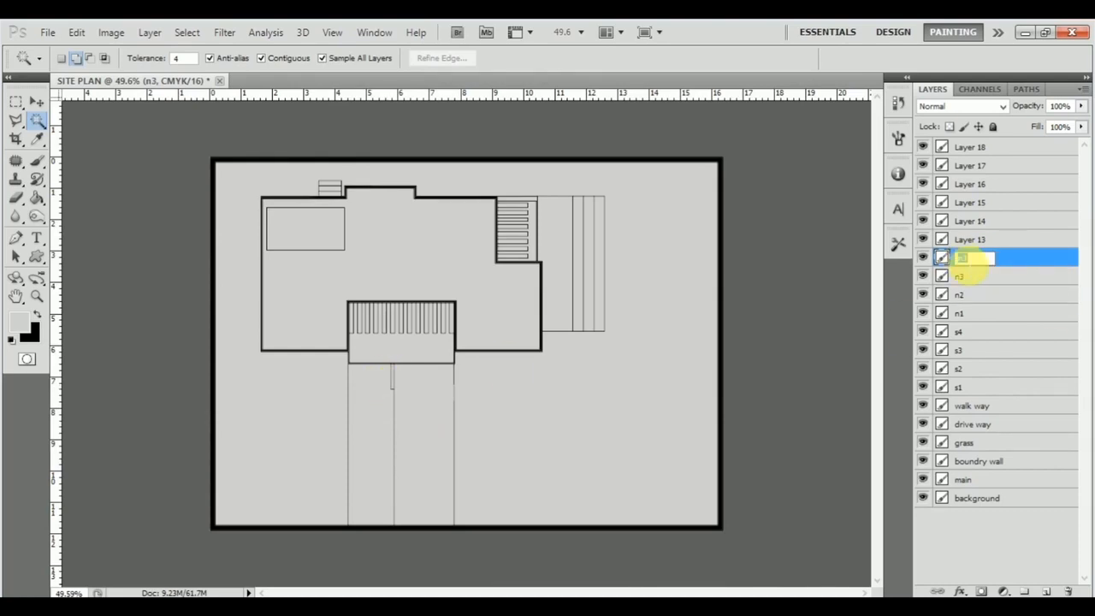
pyautogui.write('down')
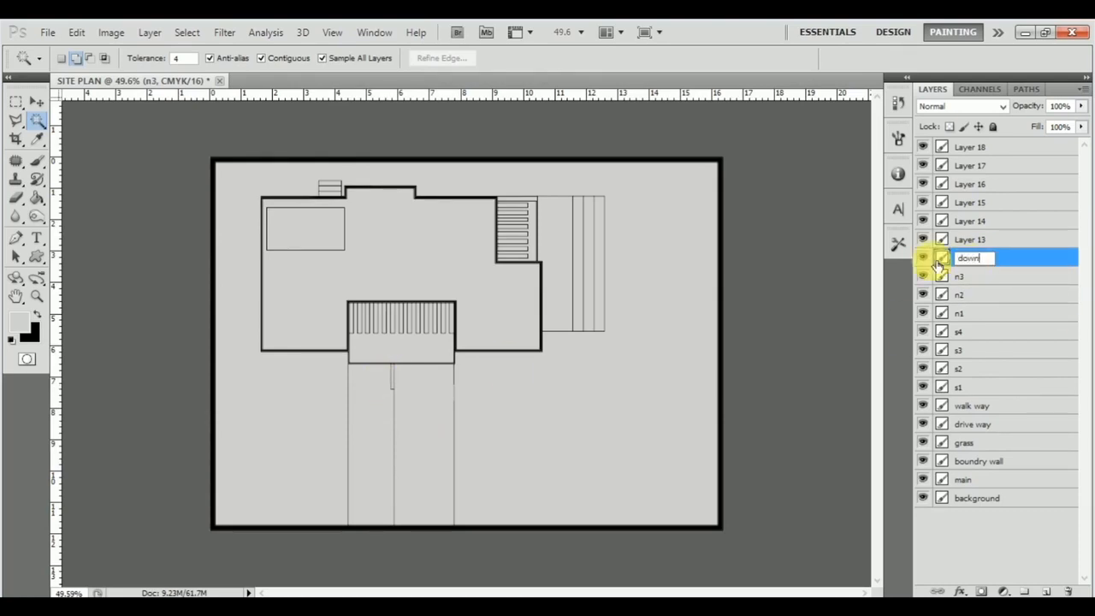
pyautogui.write('wall')
pyautogui.press('Return')
pyautogui.doubleClick(975, 241)
pyautogui.write('yupwall')
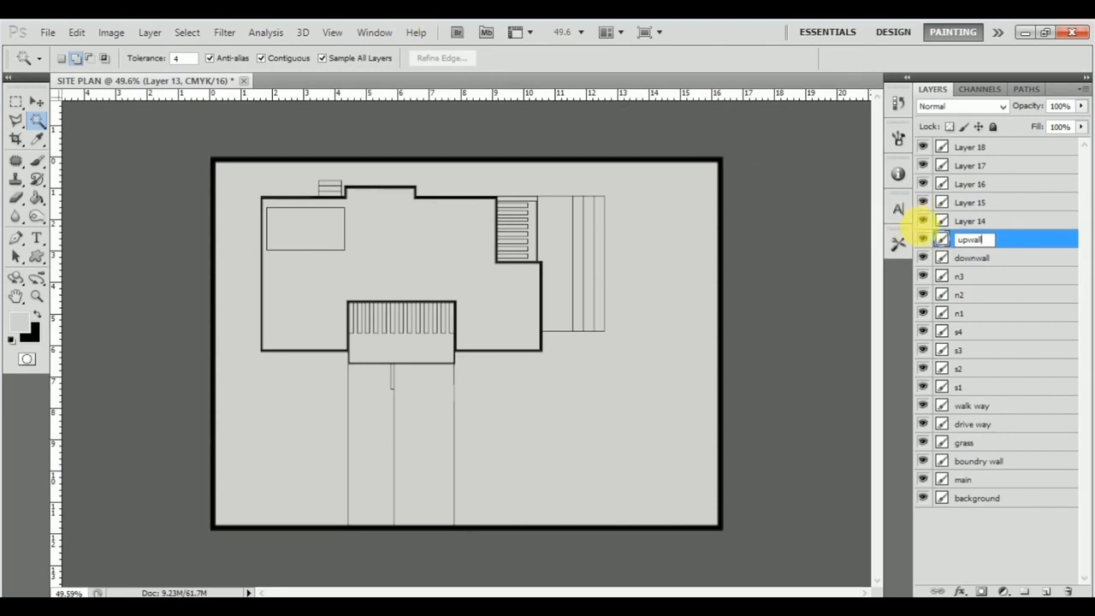
pyautogui.press('Return')
# Step: Rename Layer 14 as "terrace" and Layer 15 as "pergolas"
pyautogui.click(966, 223)
pyautogui.doubleClick(972, 222)
pyautogui.write('terrace')
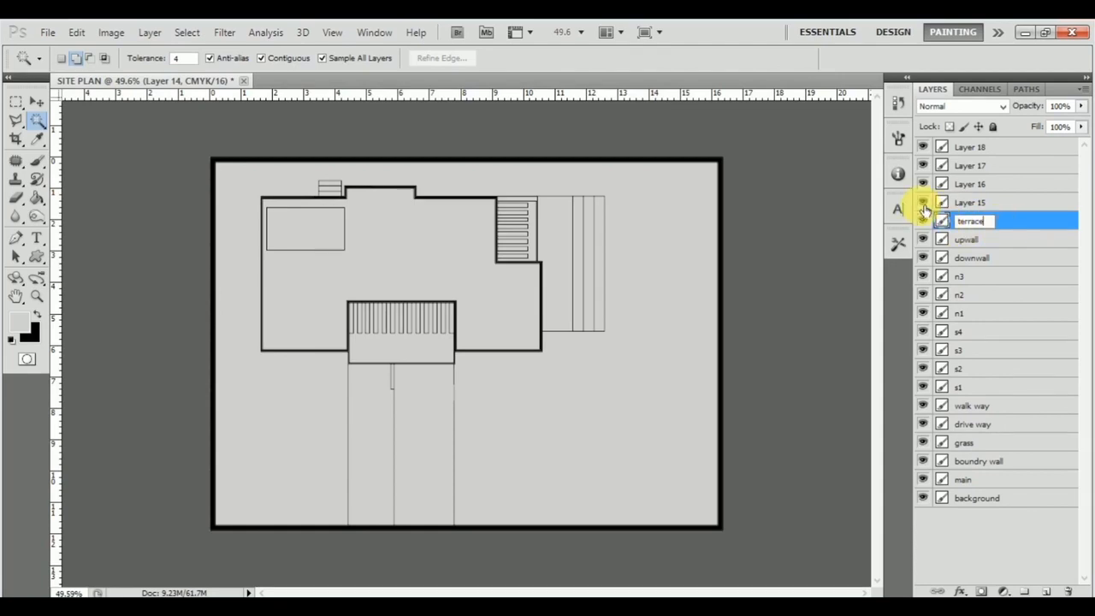
pyautogui.press('Return')
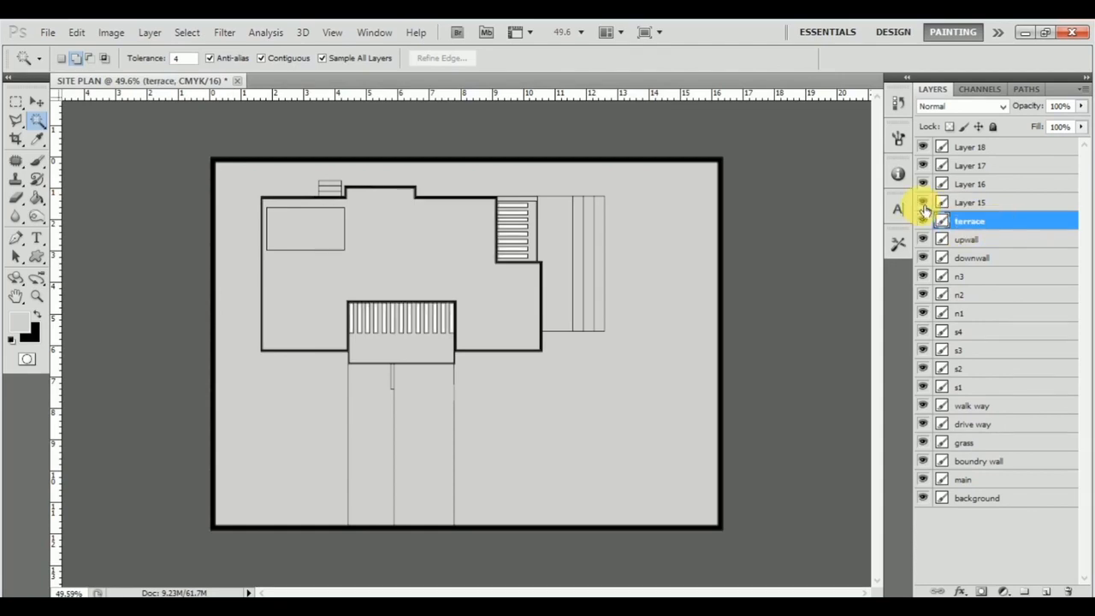
pyautogui.doubleClick(971, 203)
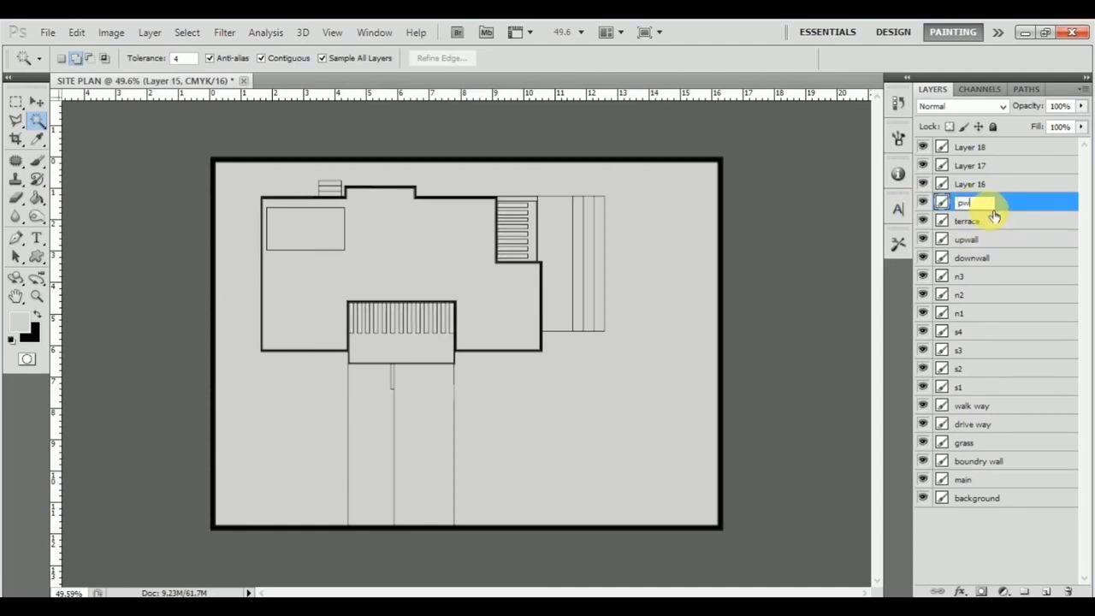
pyautogui.write('pergolas')
pyautogui.press('Return')
# Step: Rename Layer 16 as "parapet wall" and Layer 17 as "terace"
pyautogui.doubleClick(976, 185)
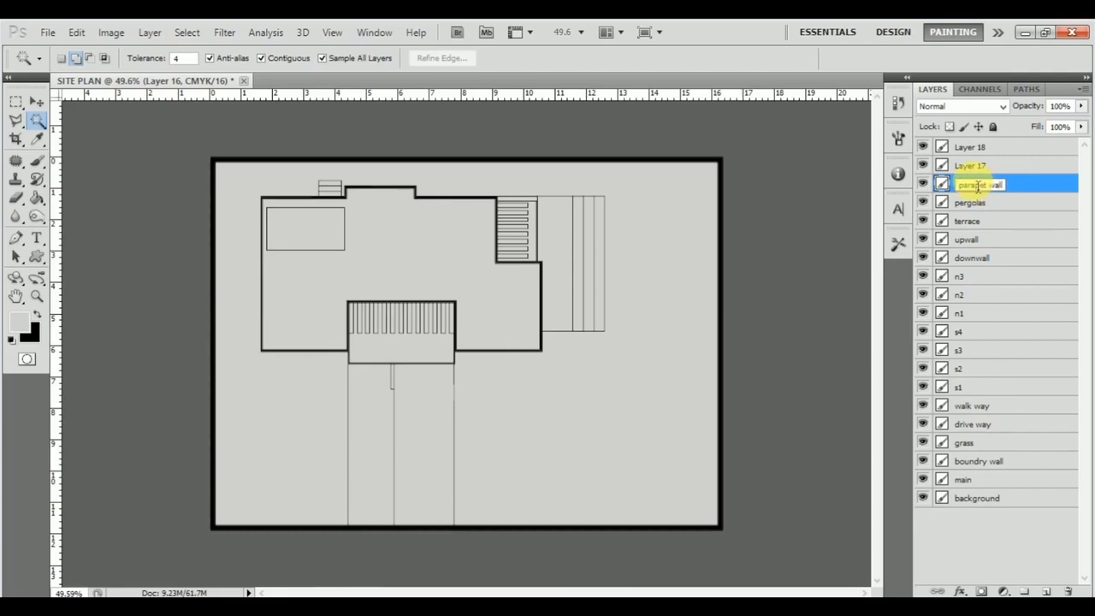
pyautogui.press('Return')
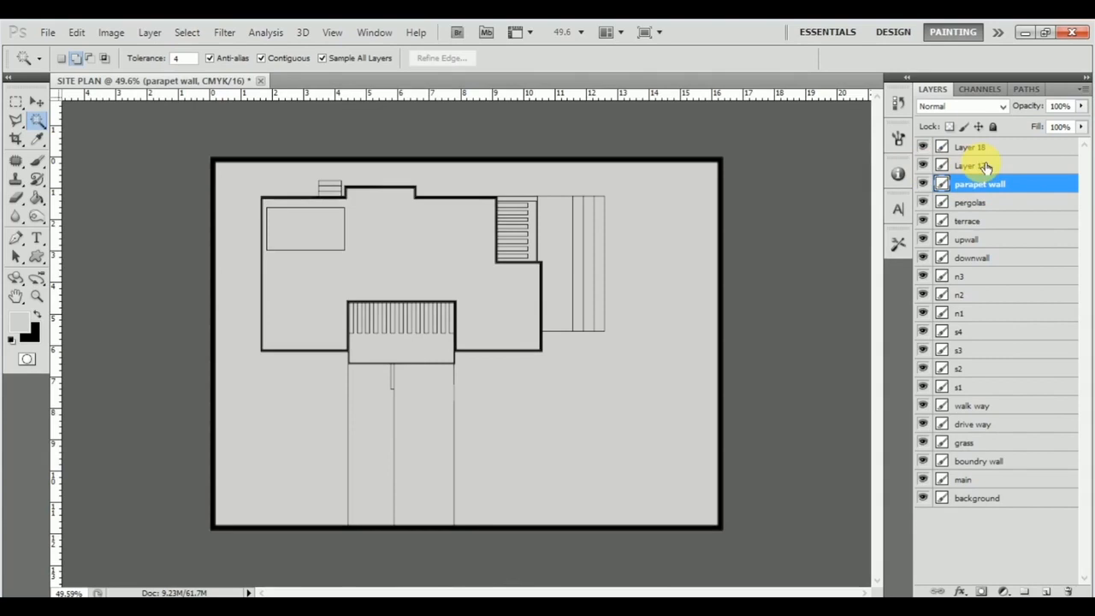
pyautogui.doubleClick(975, 165)
pyautogui.write('terace')
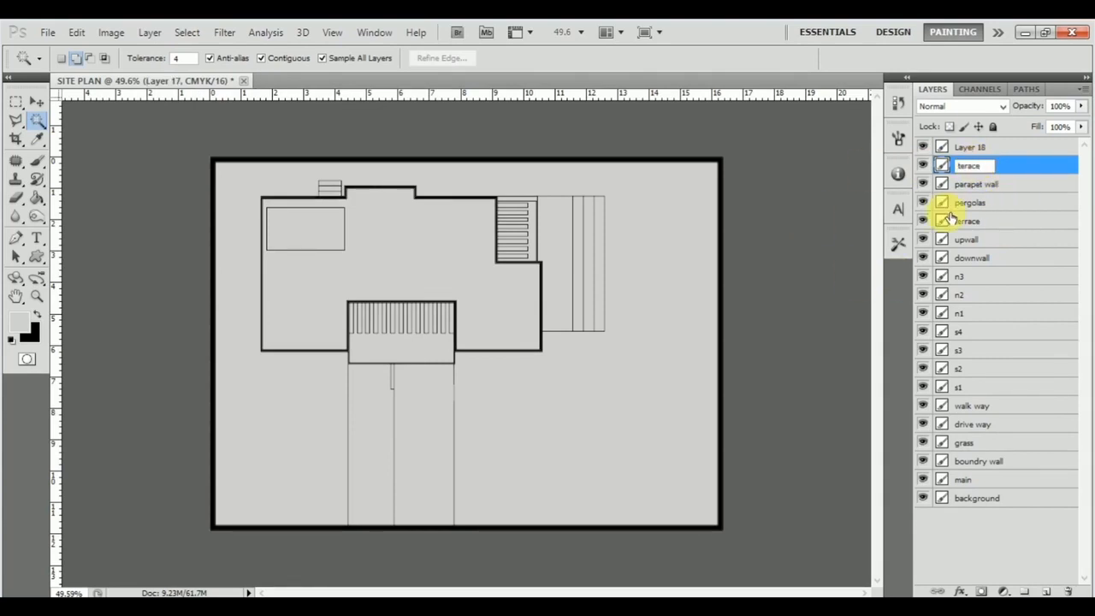
pyautogui.press('Return')
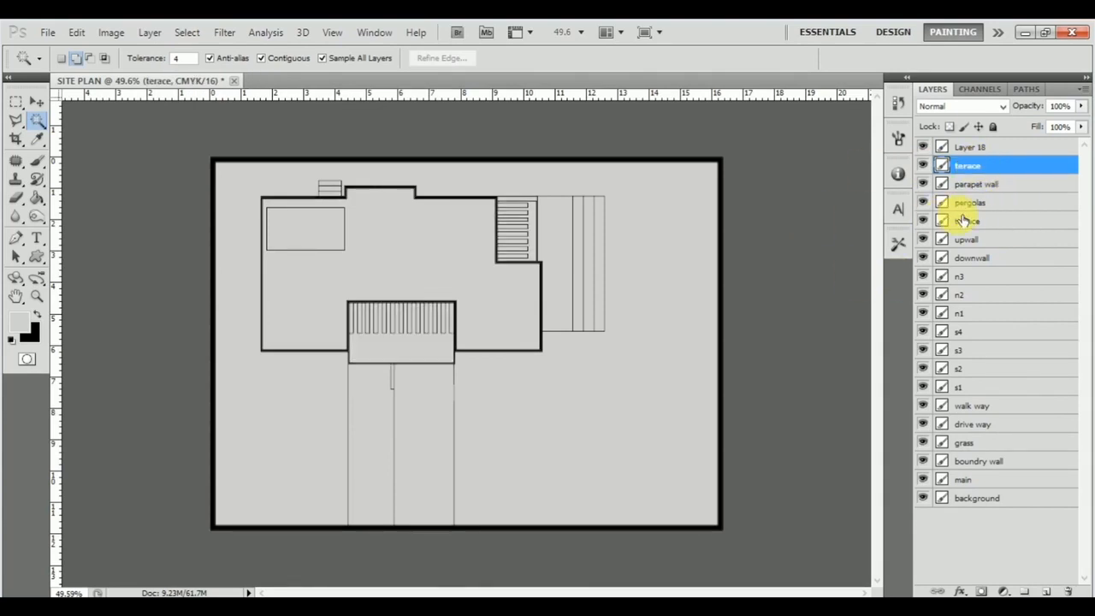
# Step: Rename the terrace layer directly below pergolas as "balcony" and Layer 18 as "wt"
pyautogui.doubleClick(970, 221)
pyautogui.write('balcony')
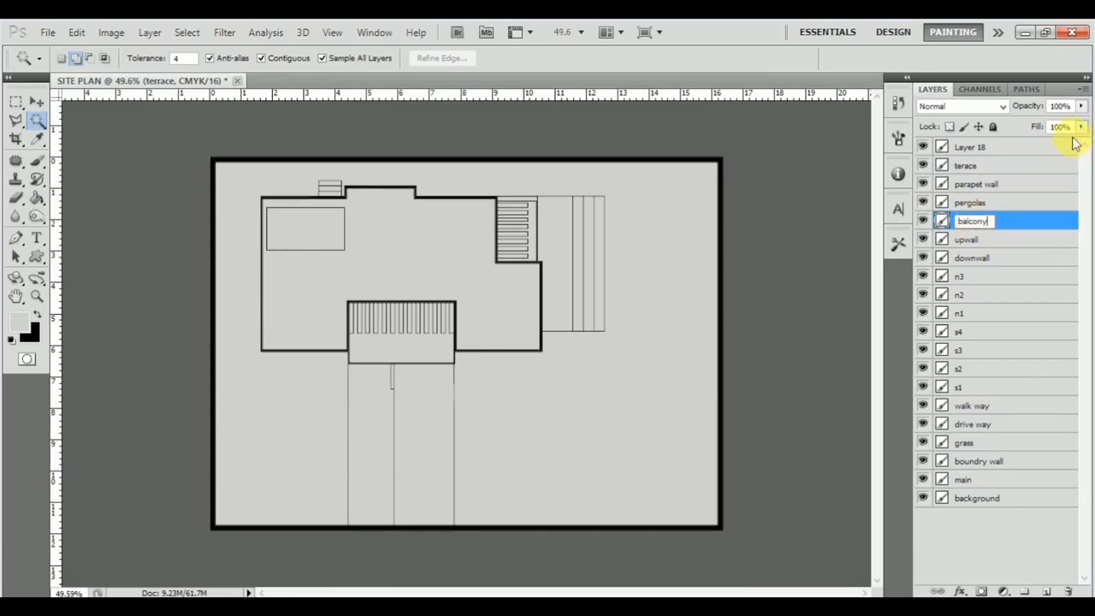
pyautogui.press('Return')
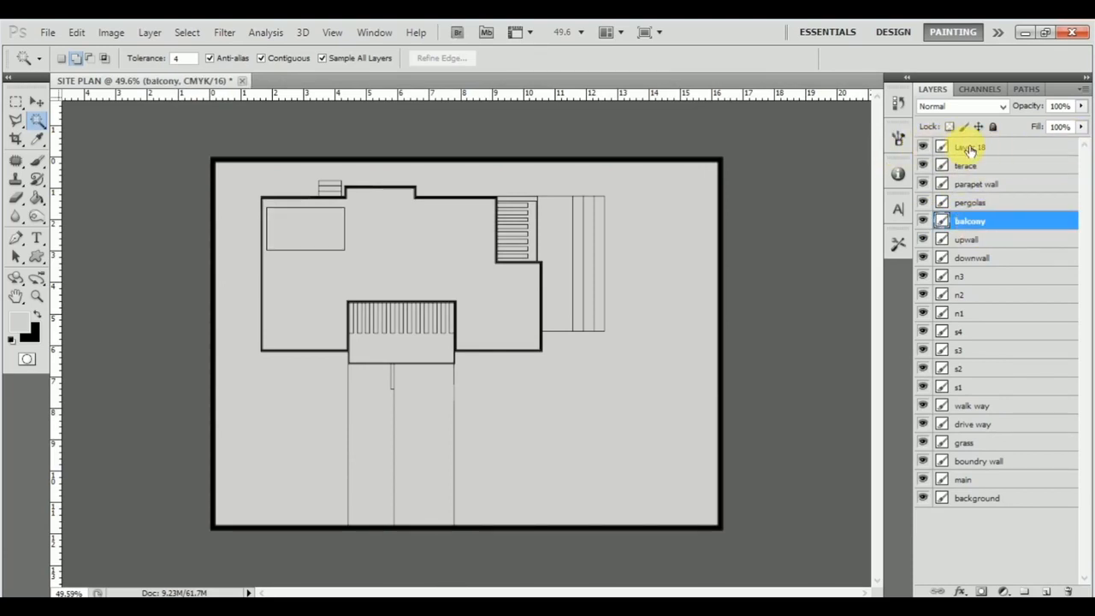
pyautogui.doubleClick(970, 148)
pyautogui.press('Return')
pyautogui.click(1022, 370)
pyautogui.click(1015, 148)
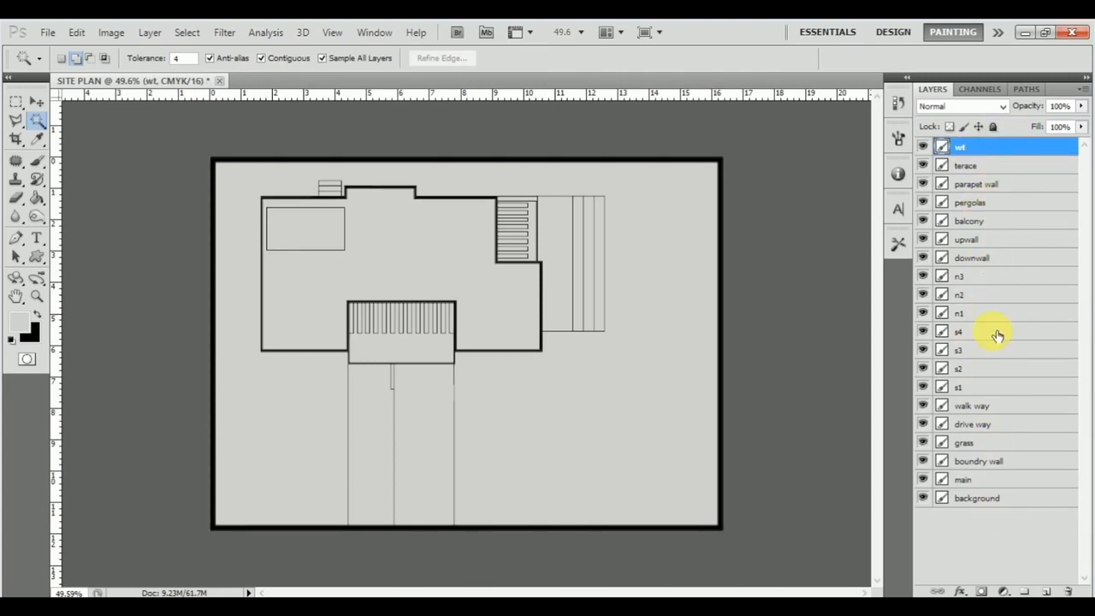
pyautogui.click(1012, 279)
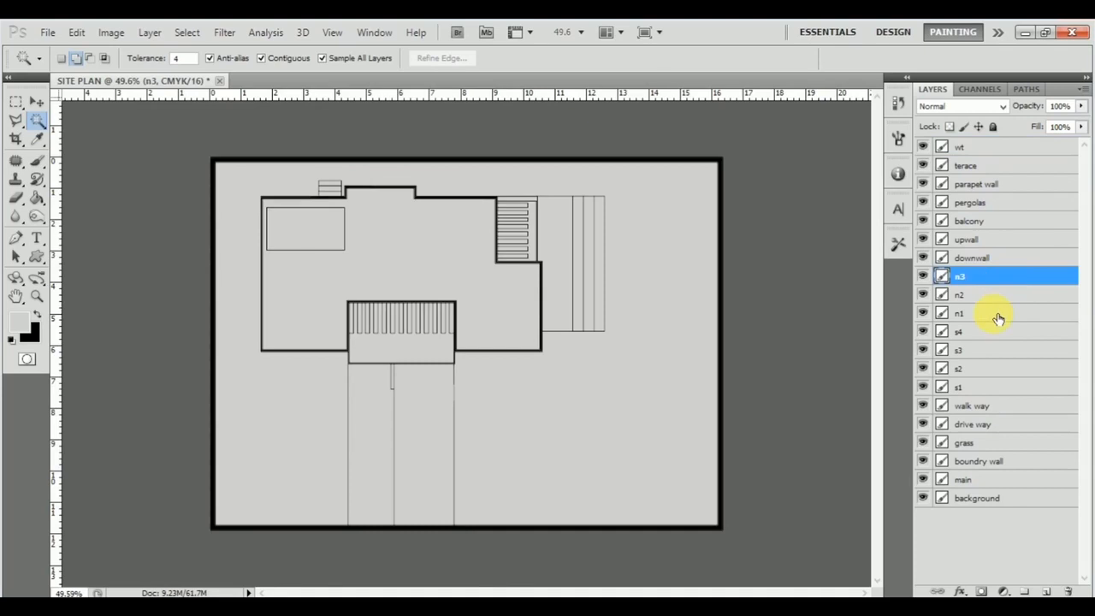
pyautogui.click(983, 316)
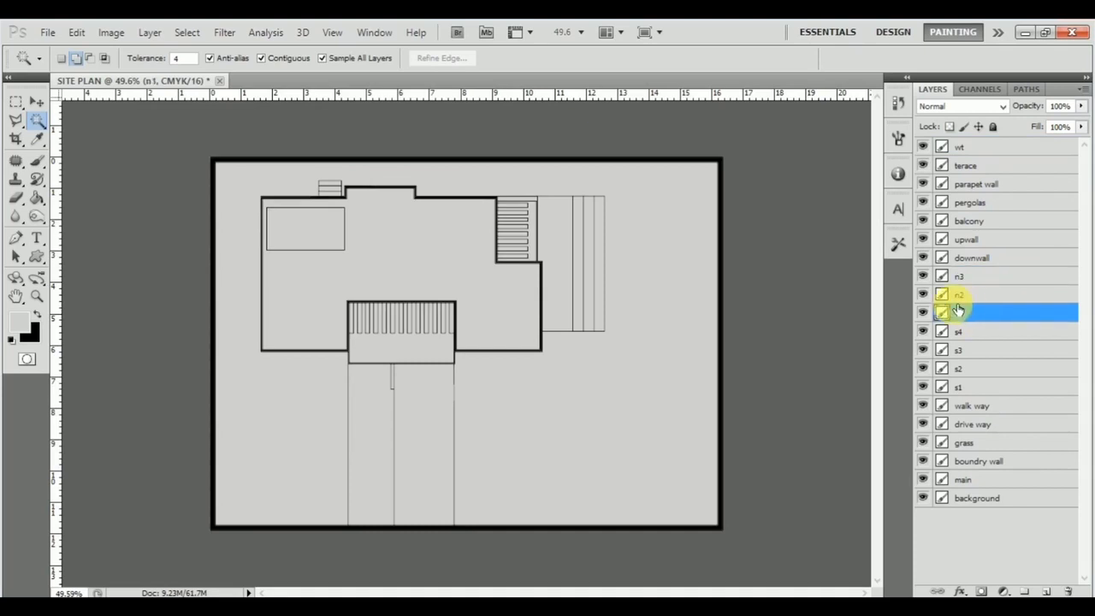